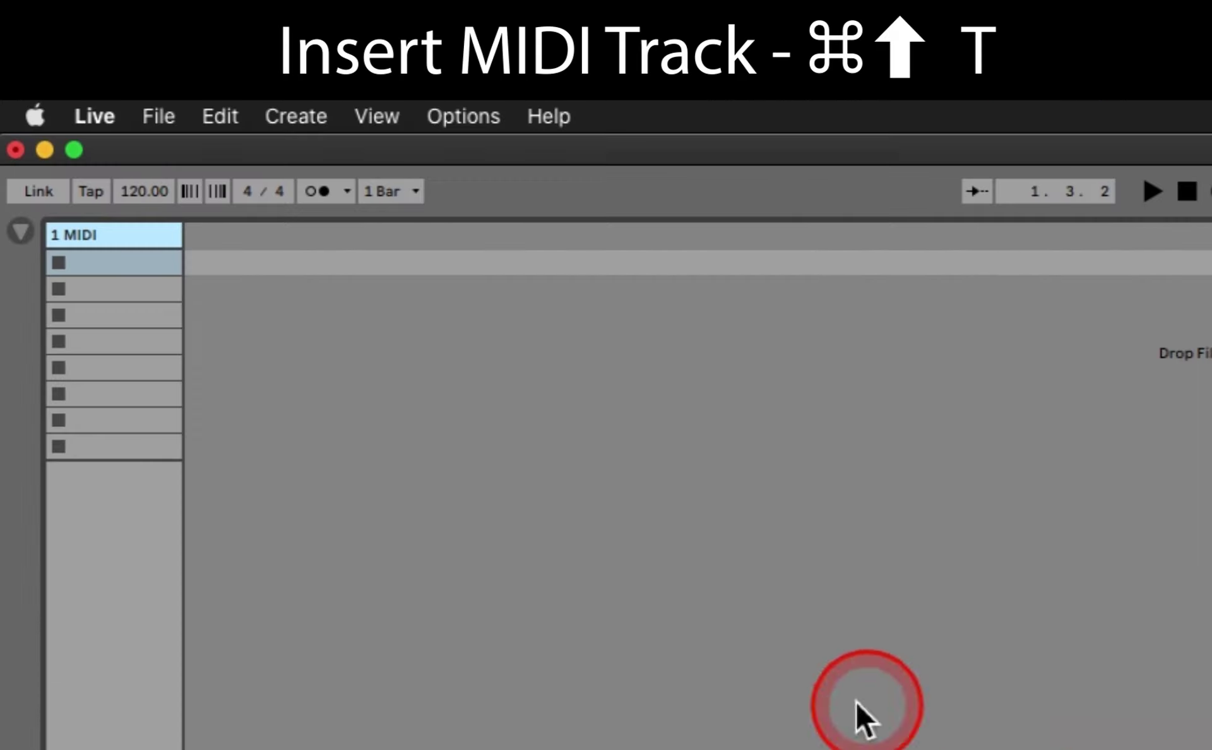
Step: Insert a second MIDI track, '2 MIDI', next to '1 MIDI'
{"action": "left_click", "coordinate": [297, 118]}
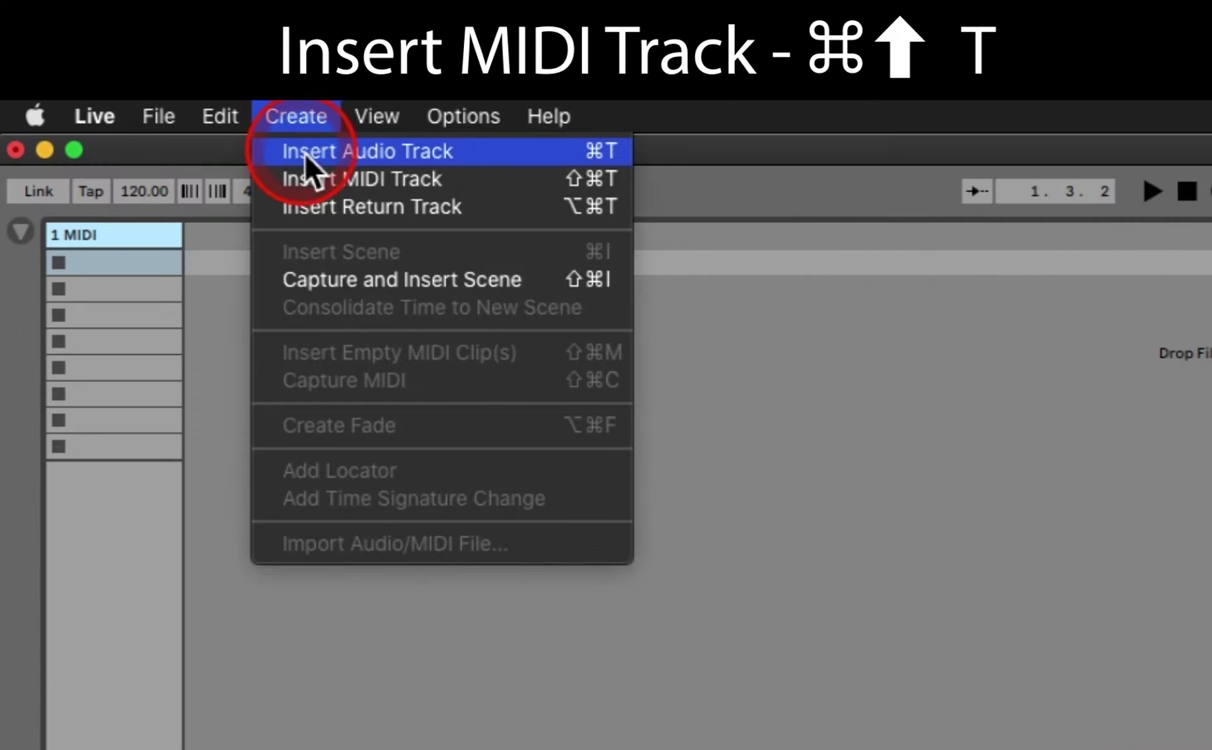
{"action": "left_click", "coordinate": [506, 184]}
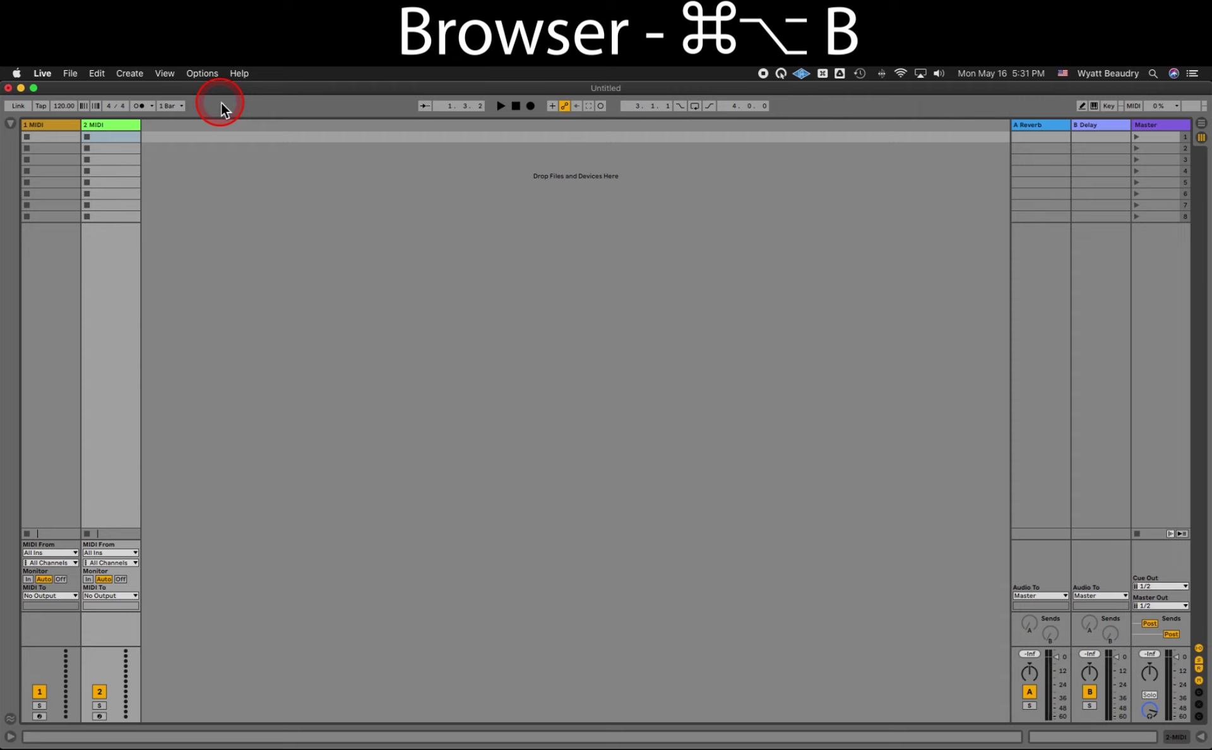
Step: Load the Grand Piano.adg preset from Sounds > Piano & Keys onto track 2
{"action": "key", "text": "super+alt+b"}
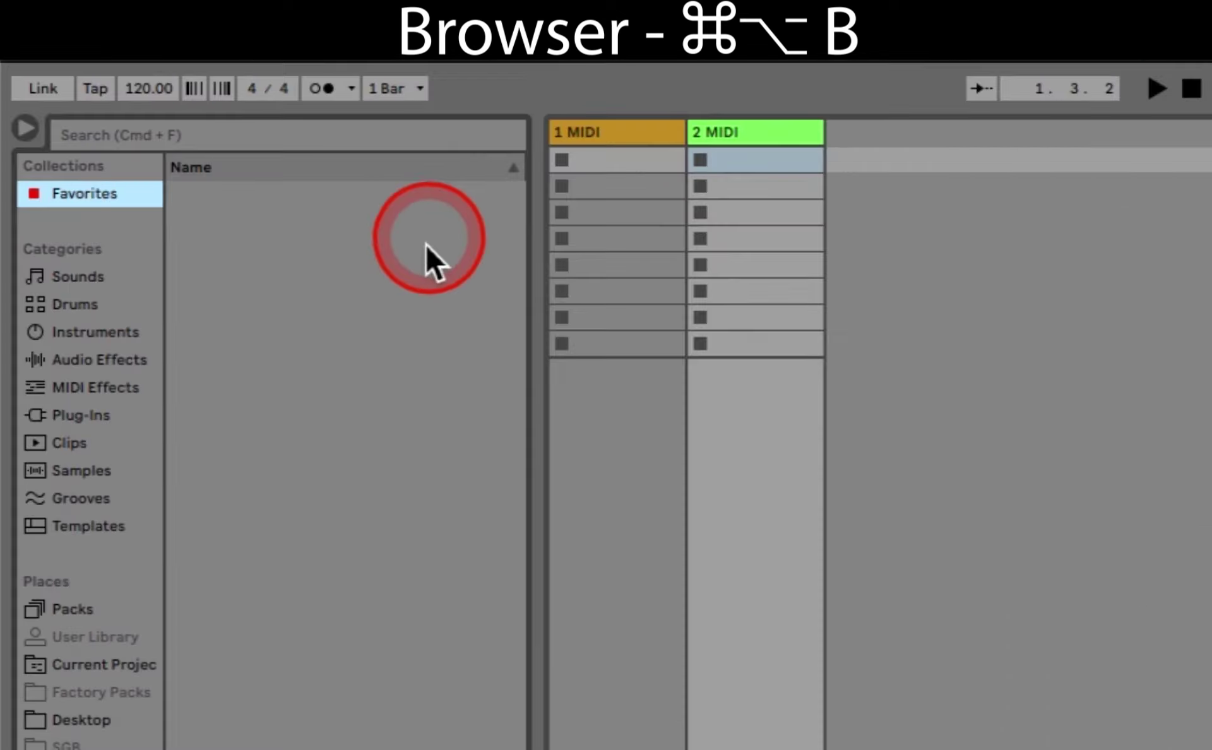
{"action": "left_click", "coordinate": [81, 282]}
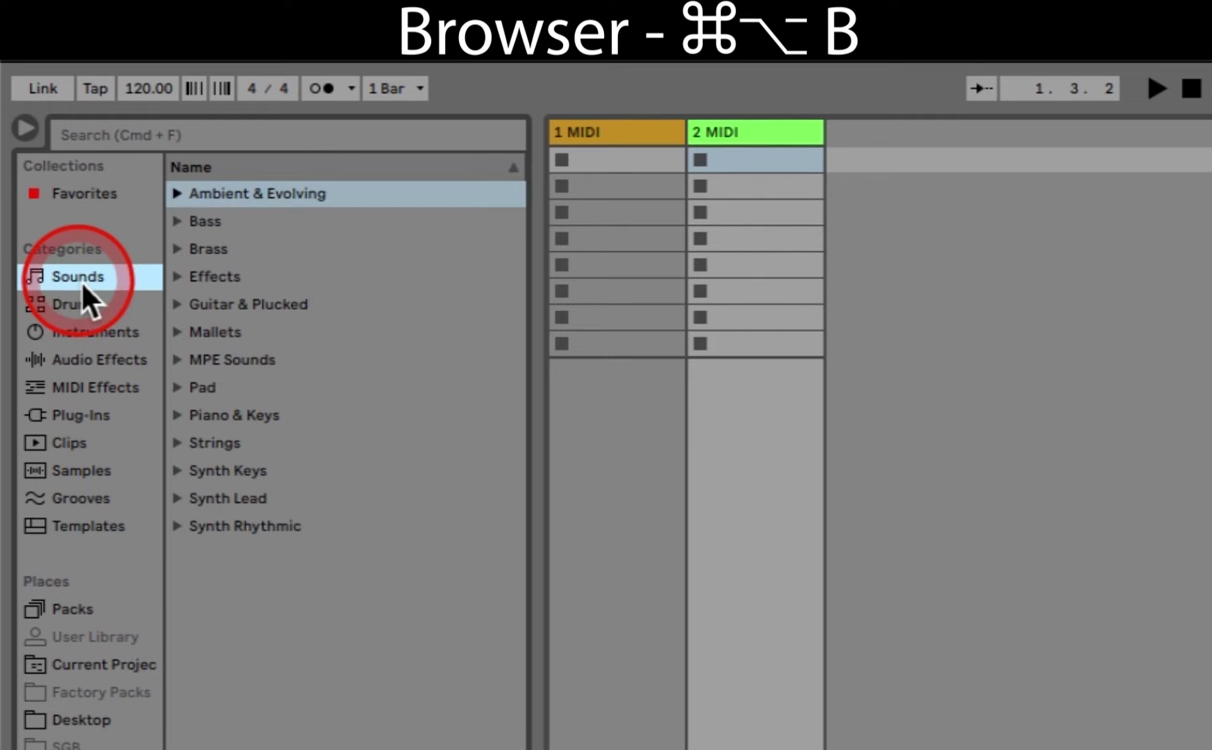
{"action": "left_click", "coordinate": [220, 415]}
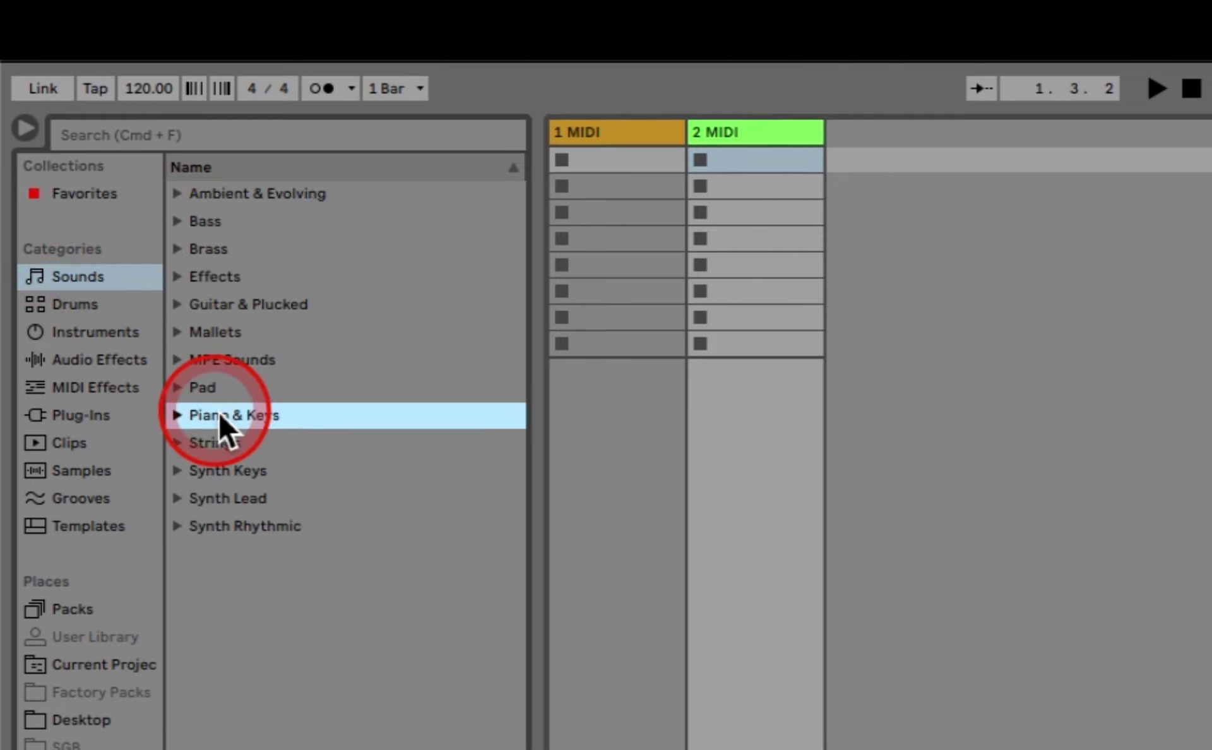
{"action": "left_click", "coordinate": [181, 416]}
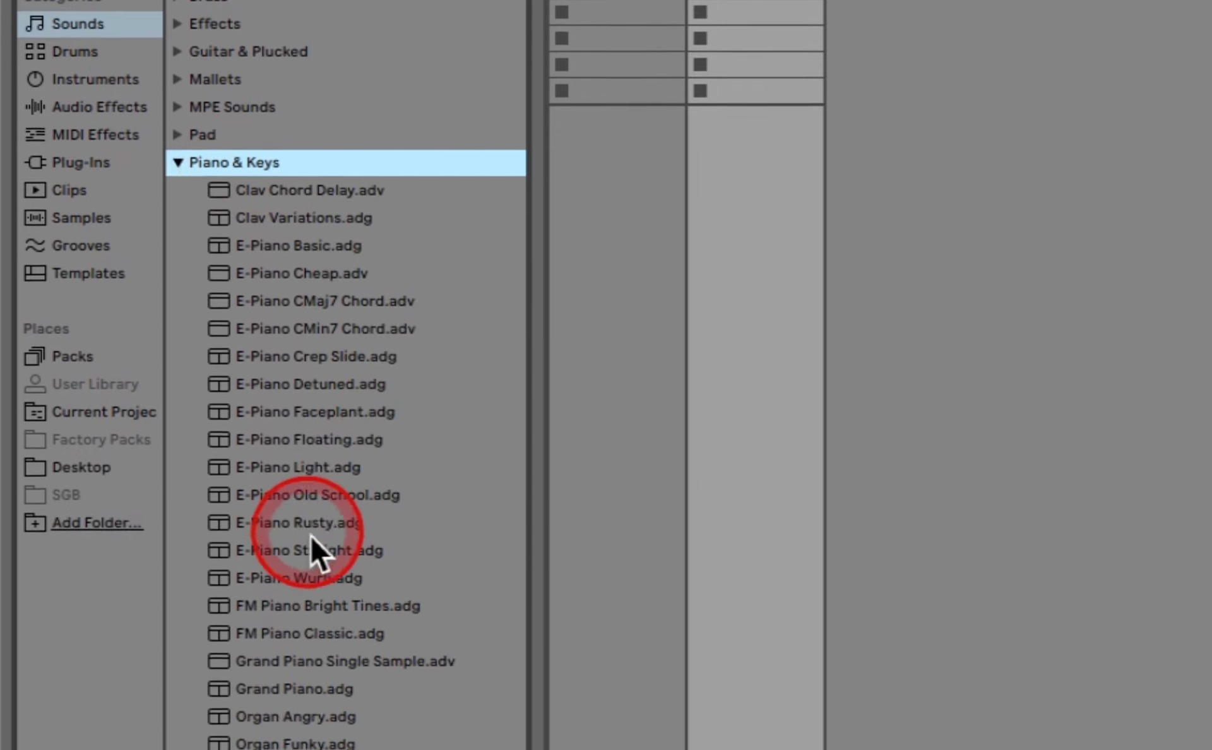
{"action": "left_click", "coordinate": [292, 623]}
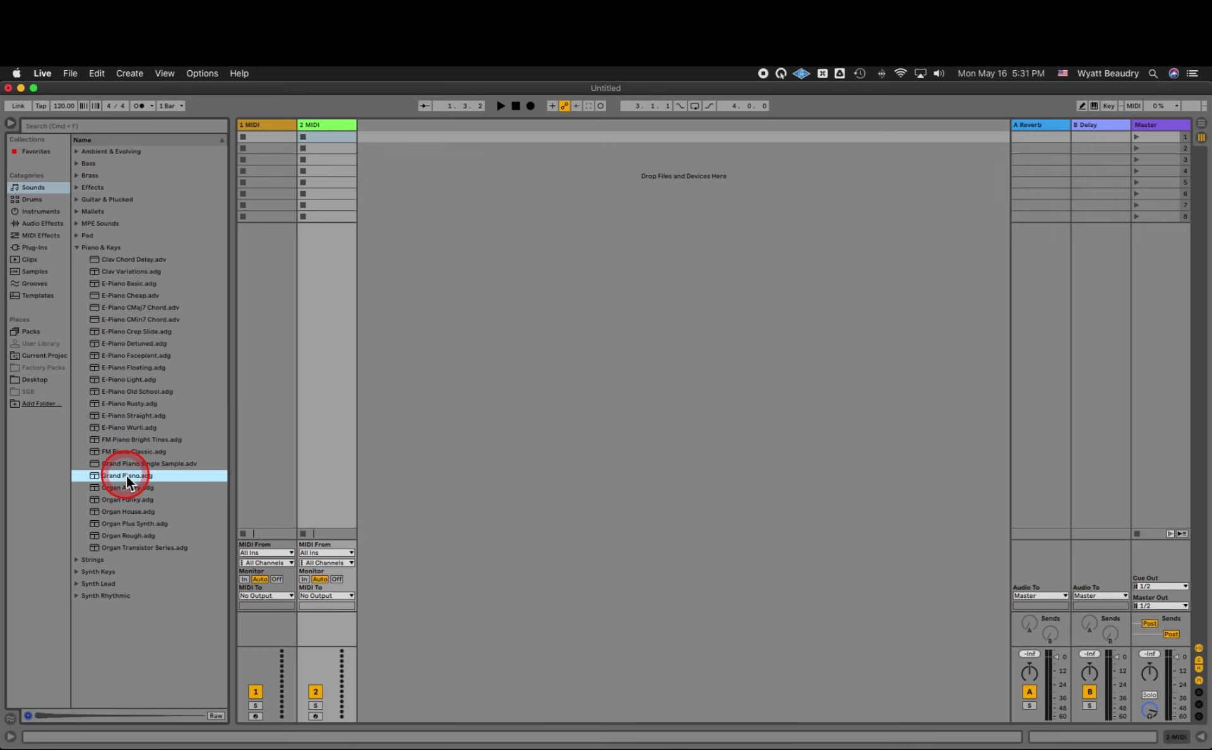
{"action": "left_click_drag", "start_coordinate": [128, 482], "coordinate": [332, 126]}
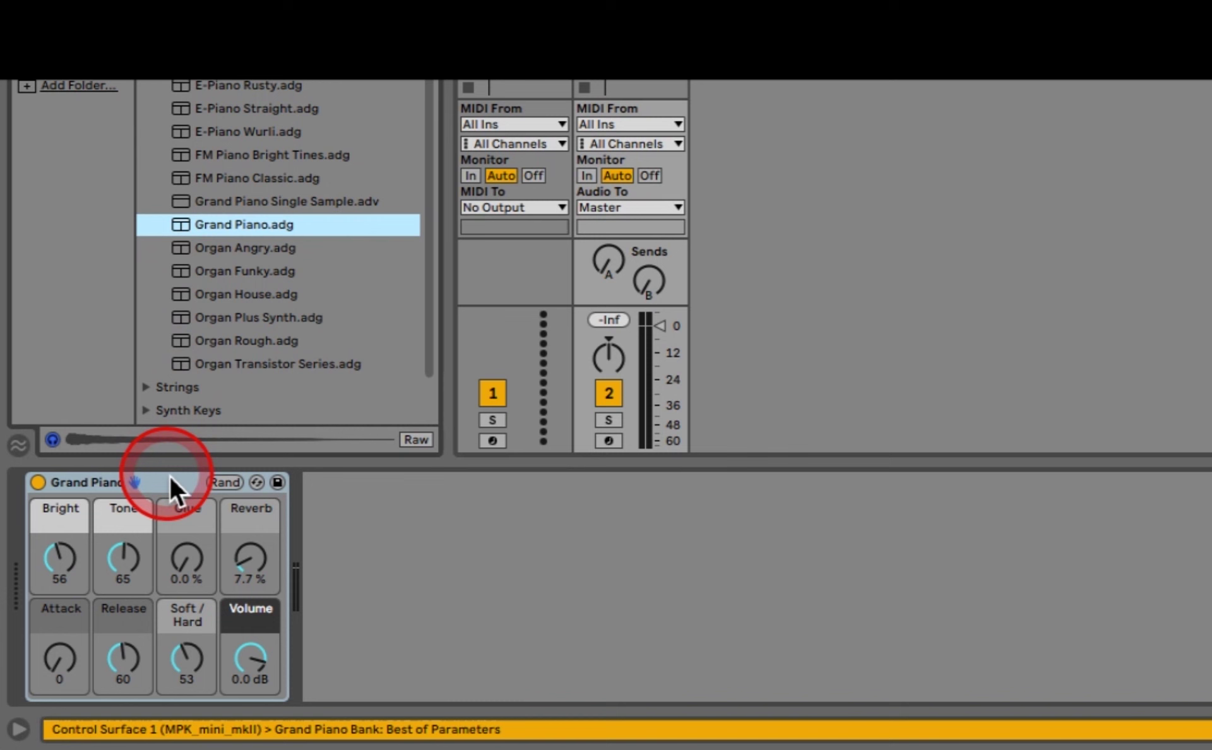
Step: Switch to Arrangement View and make the Grand Piano track taller
{"action": "key", "text": "Tab"}
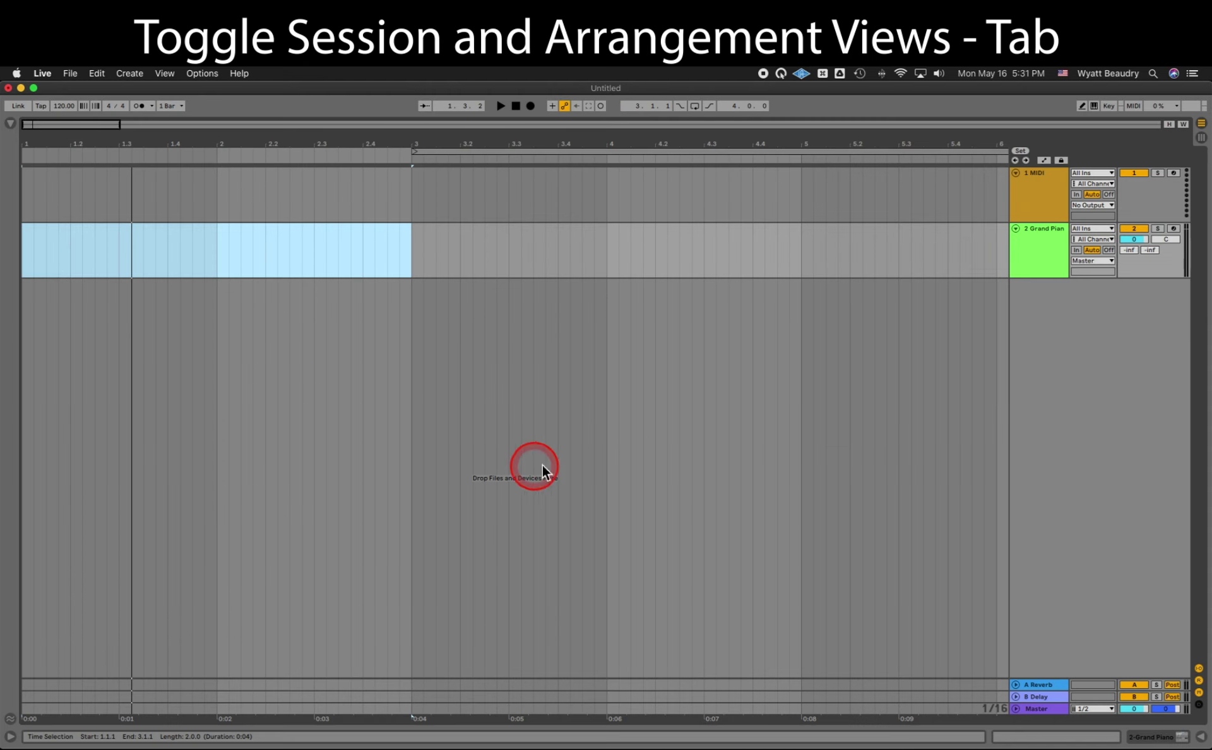
{"action": "left_click", "coordinate": [1027, 276]}
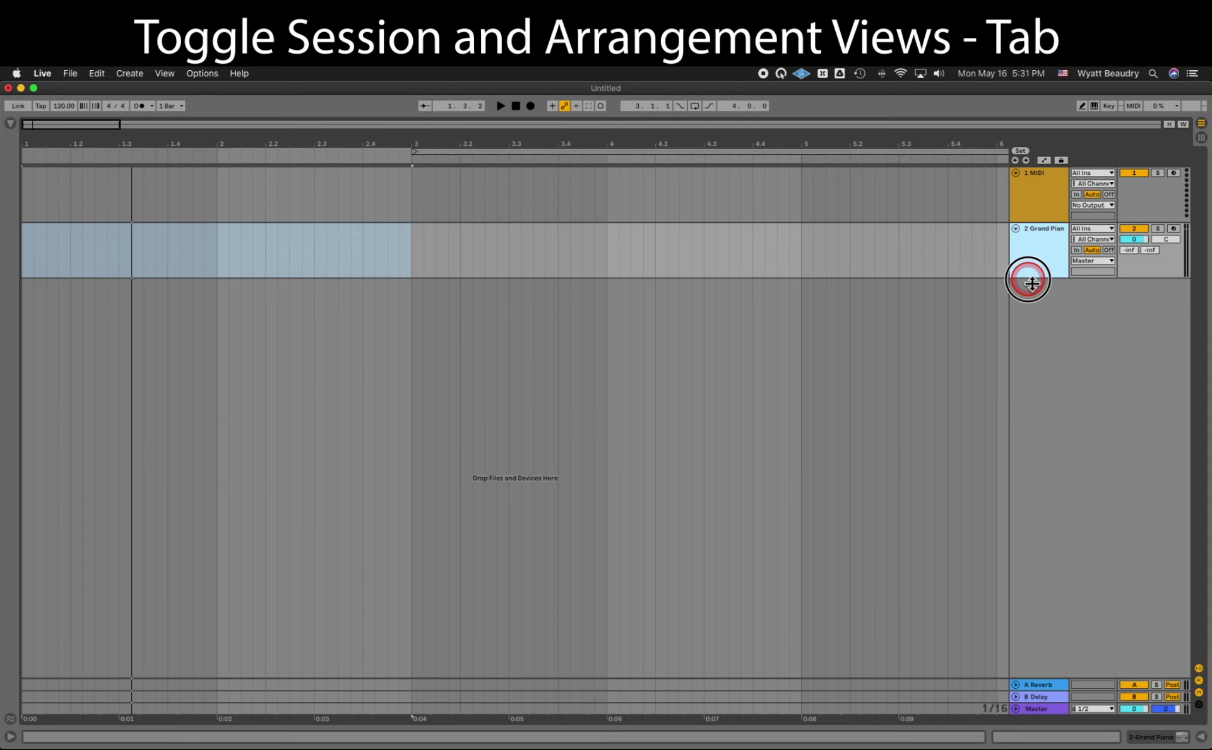
{"action": "left_click_drag", "start_coordinate": [1031, 283], "coordinate": [1032, 370]}
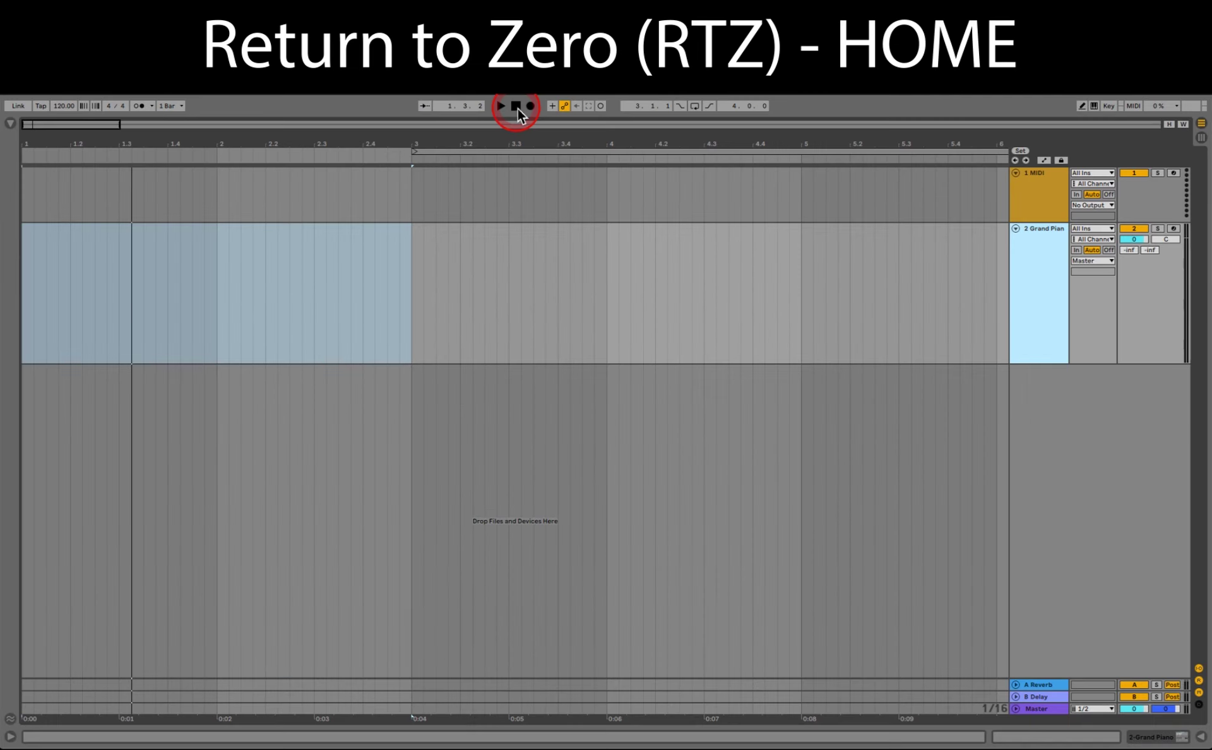
Step: Arm the Grand Piano track, record a clip, and stretch it to bar 3
{"action": "left_click", "coordinate": [525, 113]}
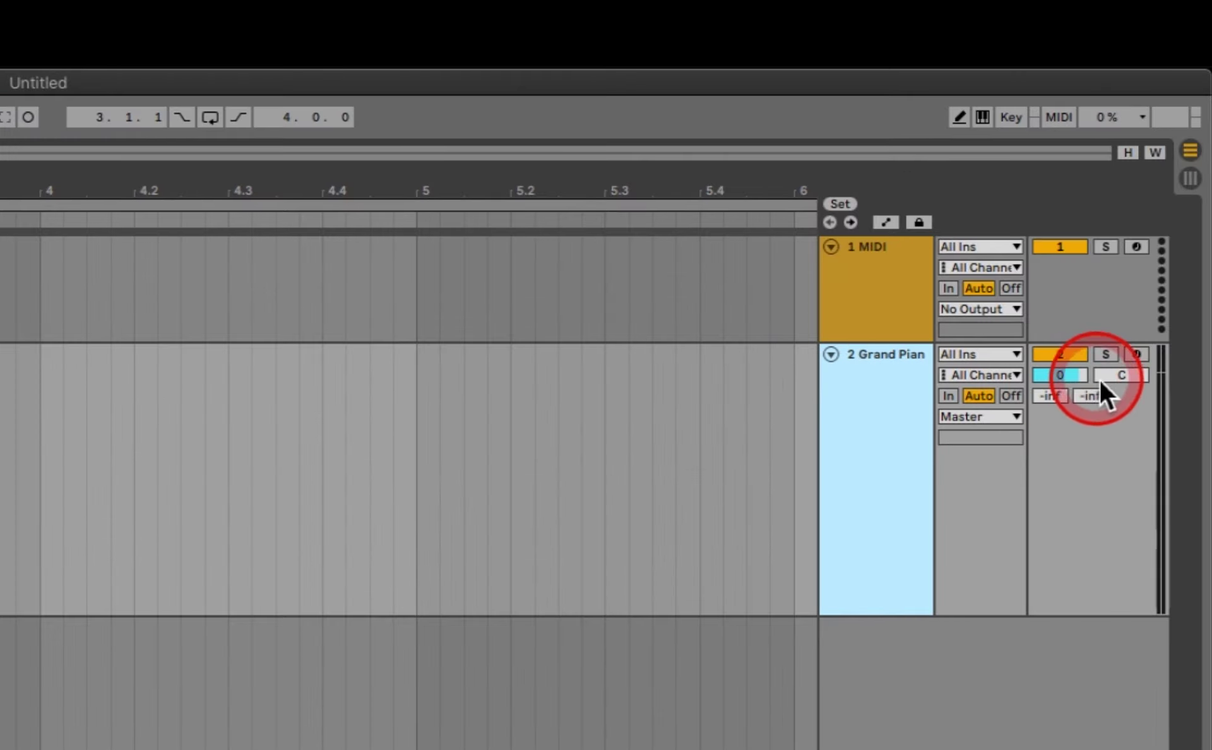
{"action": "left_click", "coordinate": [1135, 356]}
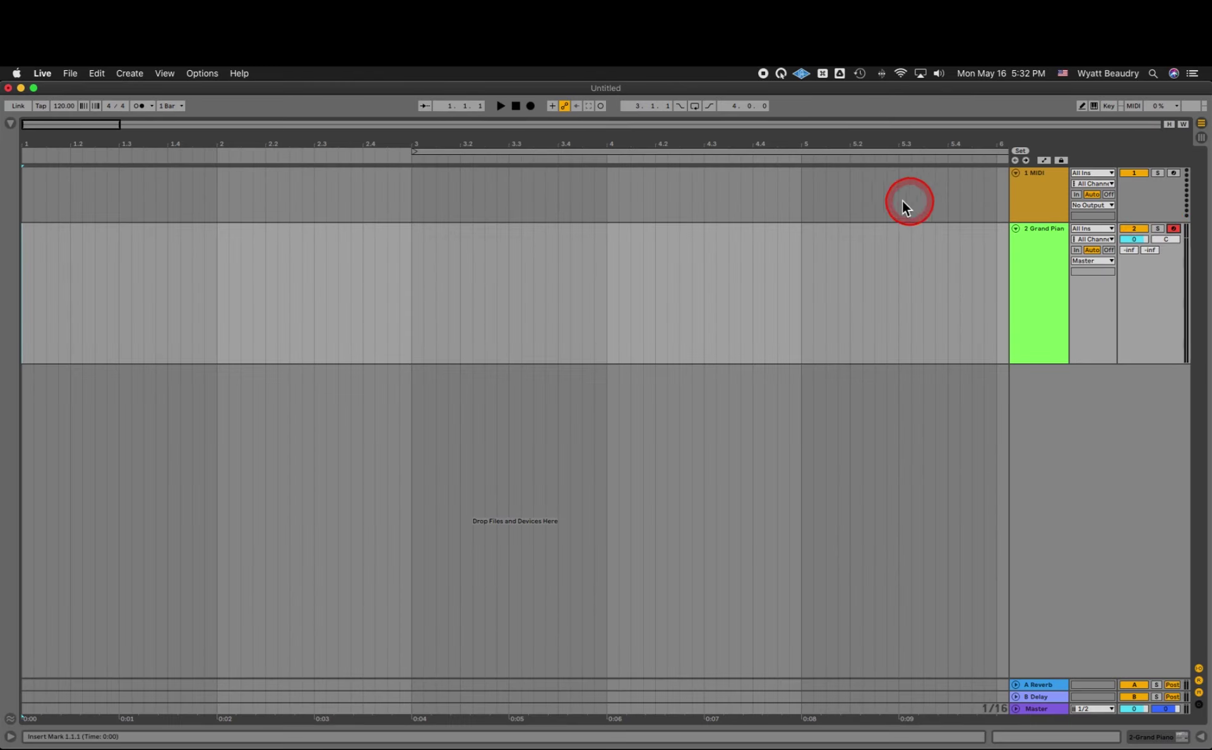
{"action": "left_click", "coordinate": [531, 106]}
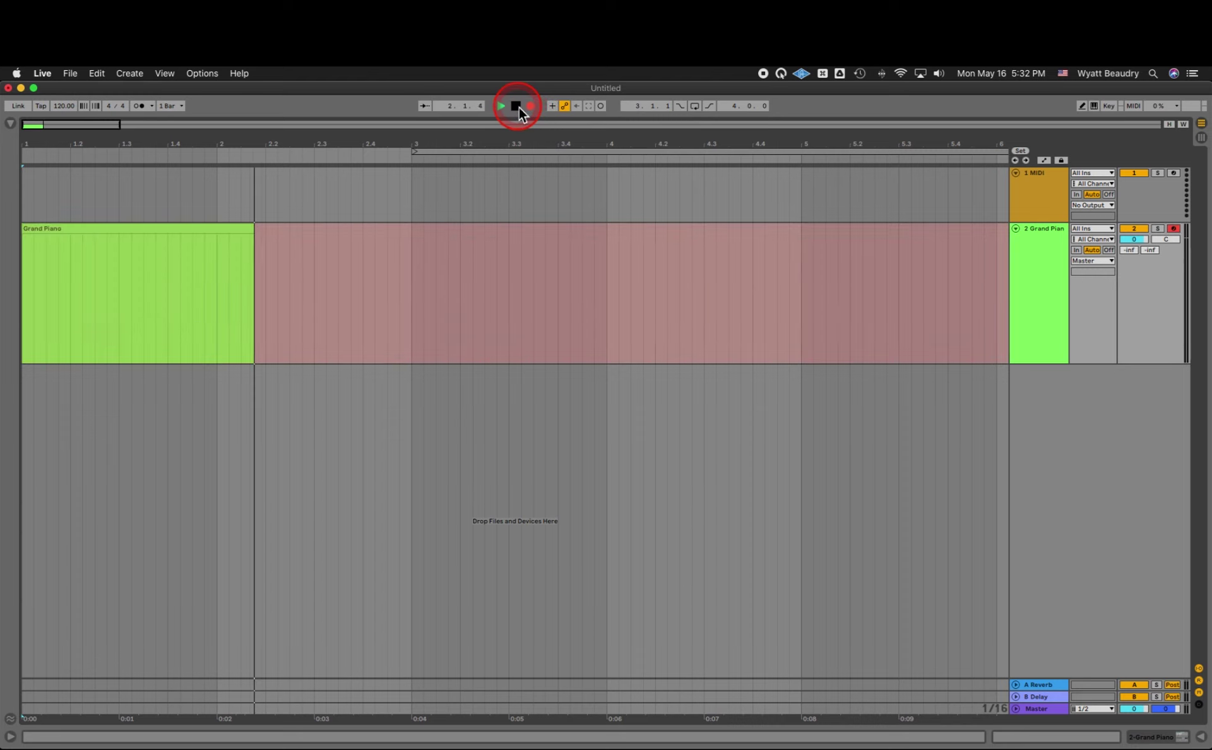
{"action": "left_click", "coordinate": [516, 107]}
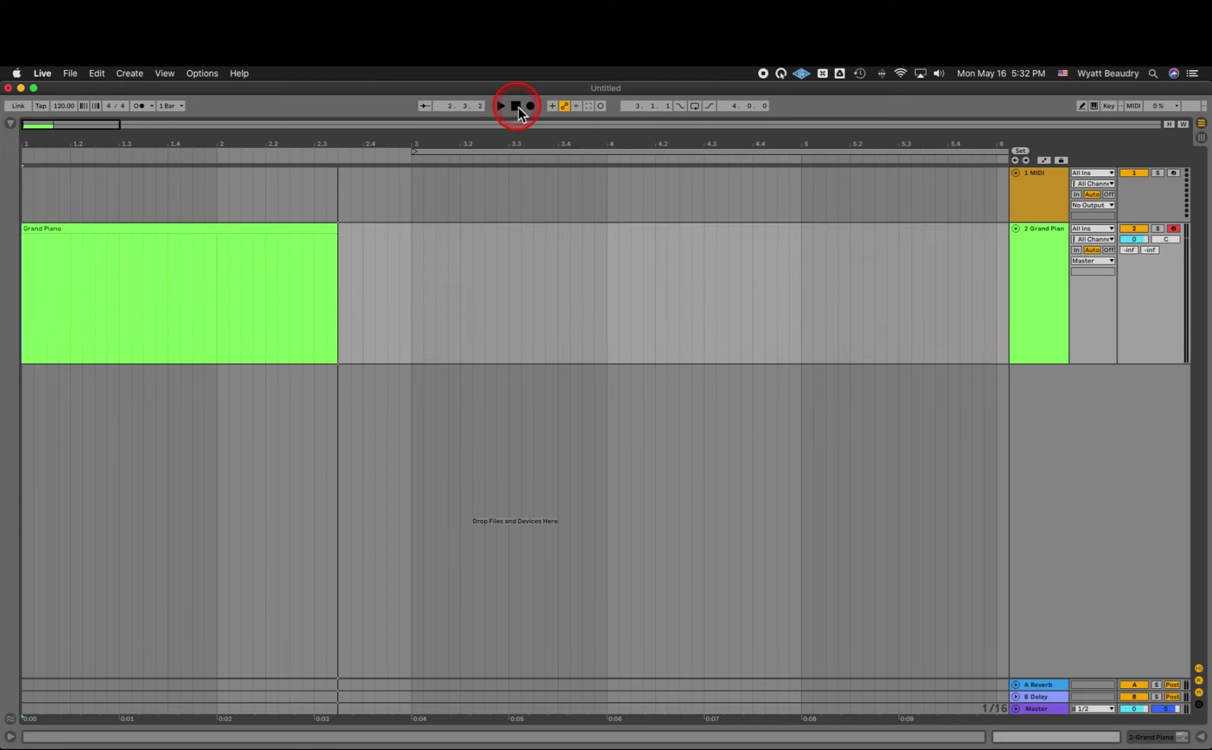
{"action": "left_click", "coordinate": [516, 106]}
{"action": "left_click", "coordinate": [448, 179]}
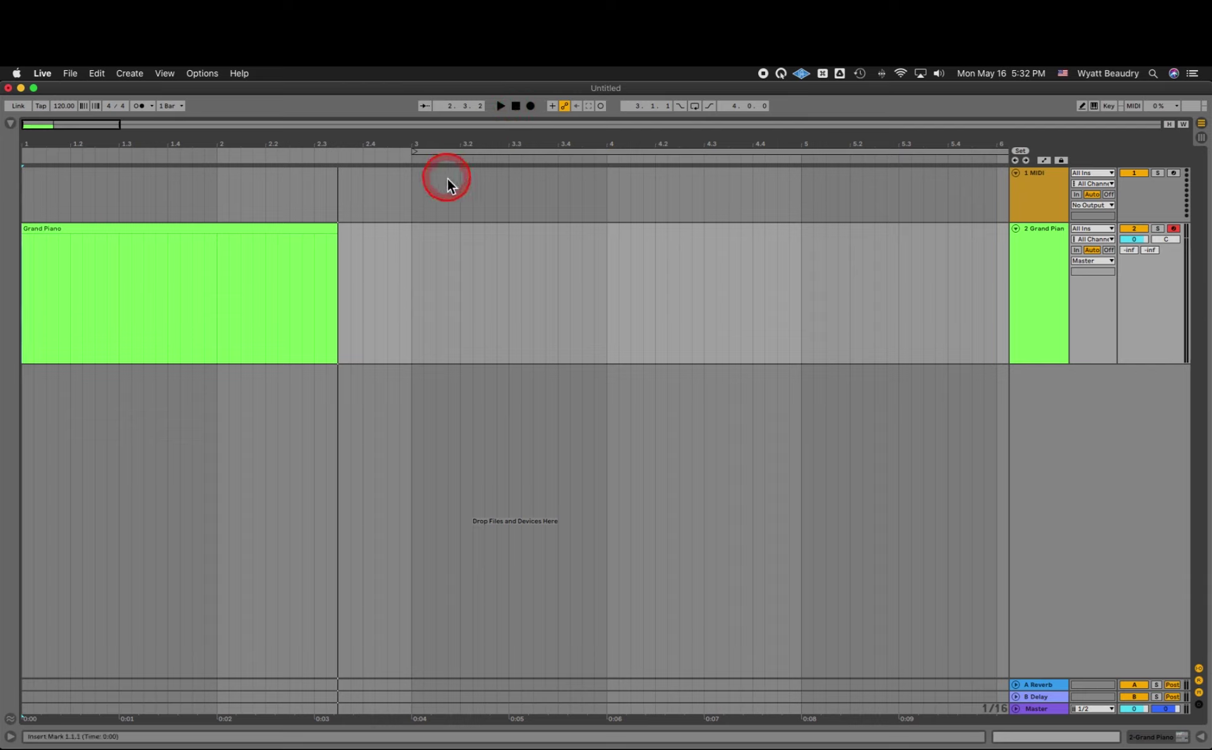
{"action": "left_click_drag", "start_coordinate": [337, 230], "coordinate": [407, 233]}
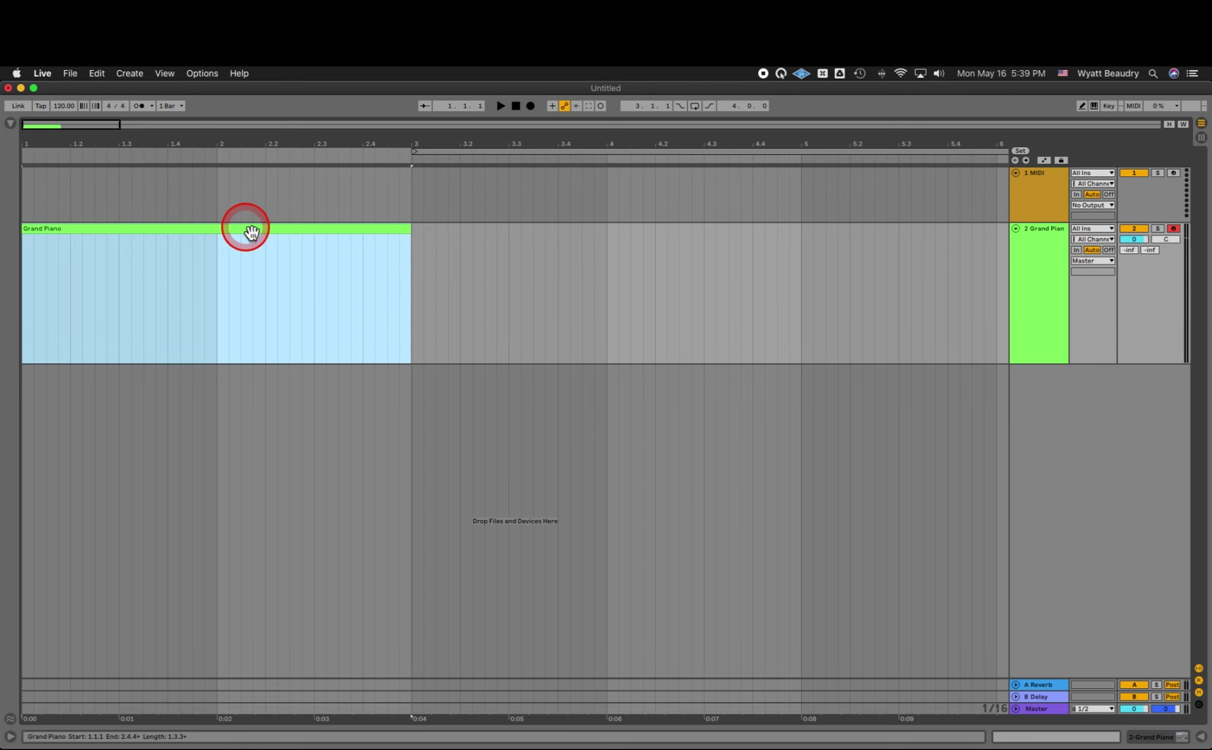
Step: Open the Grand Piano clip's note editor, enlarged and zoomed to show the piano keys
{"action": "double_click", "coordinate": [251, 232]}
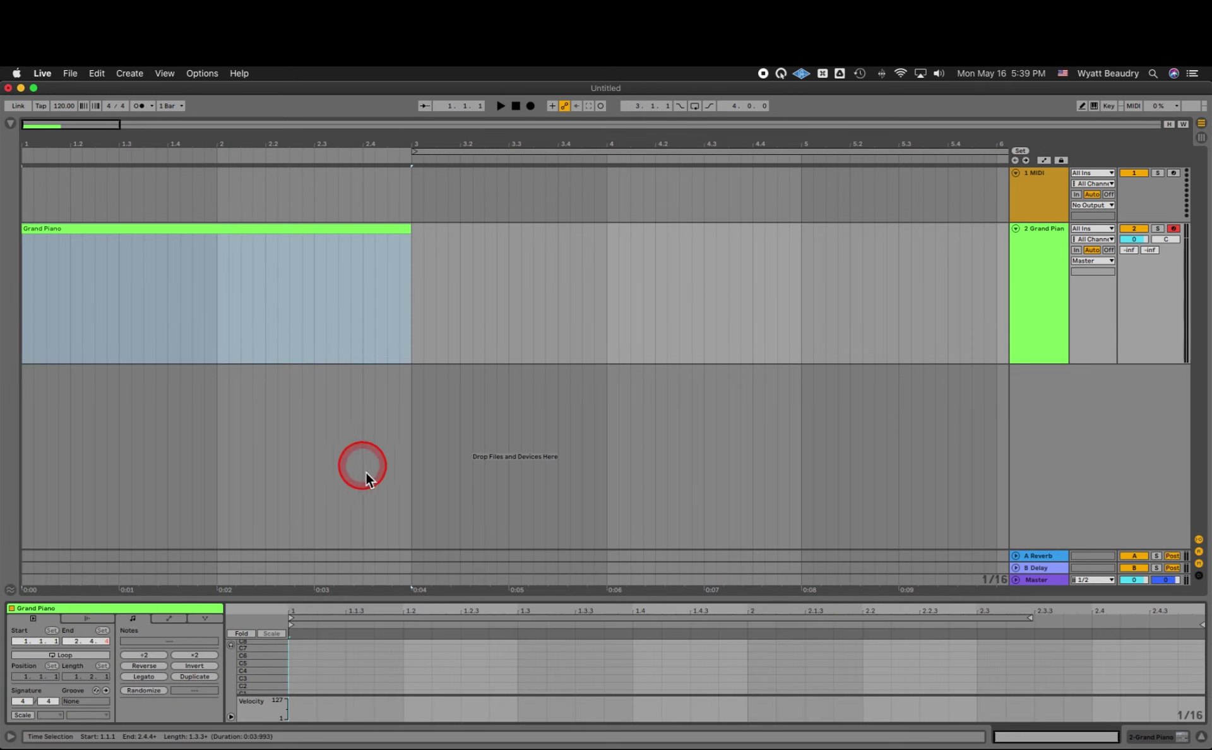
{"action": "left_click_drag", "start_coordinate": [391, 602], "coordinate": [398, 427]}
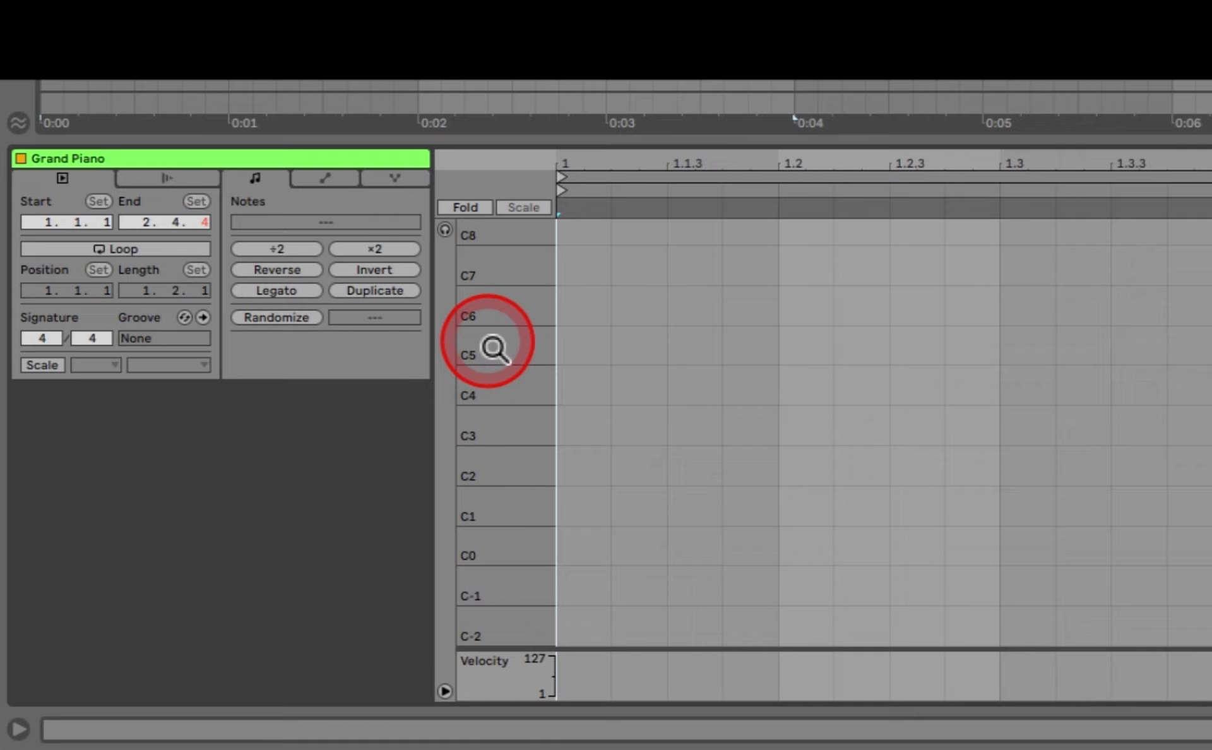
{"action": "left_click_drag", "start_coordinate": [494, 348], "coordinate": [482, 344]}
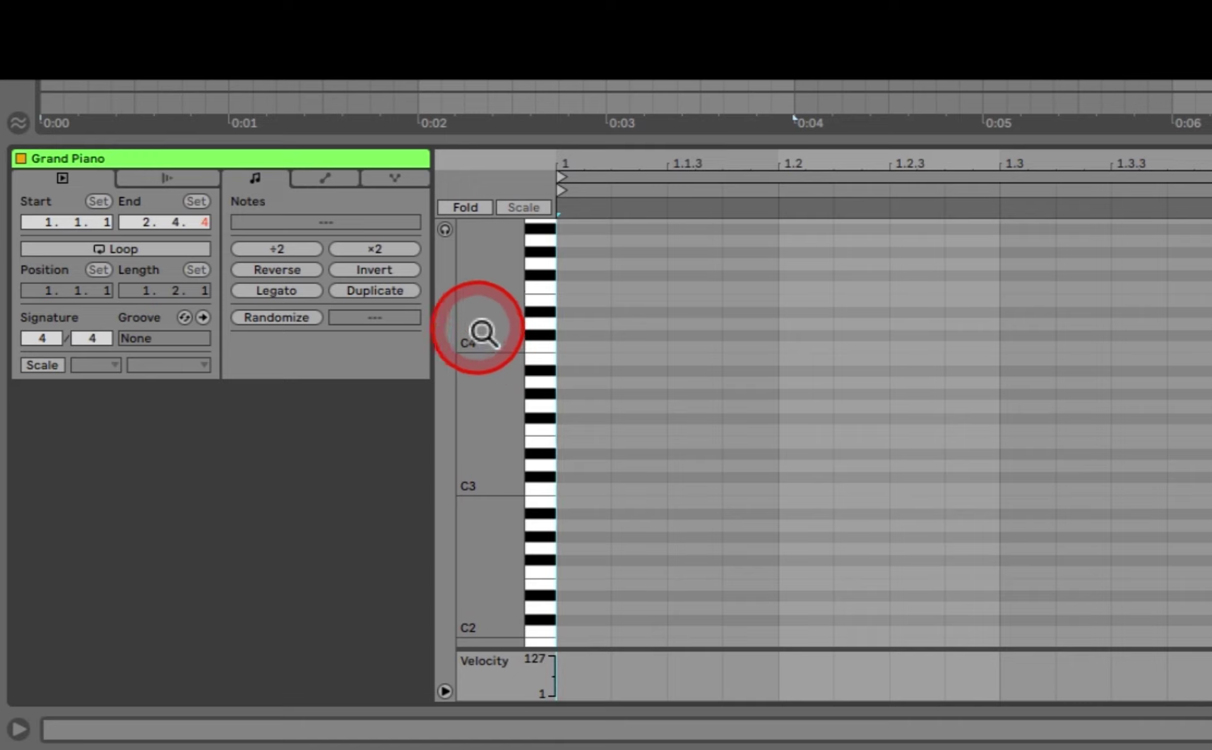
Step: Turn on note preview and audition the C4 key three times
{"action": "left_click", "coordinate": [446, 233]}
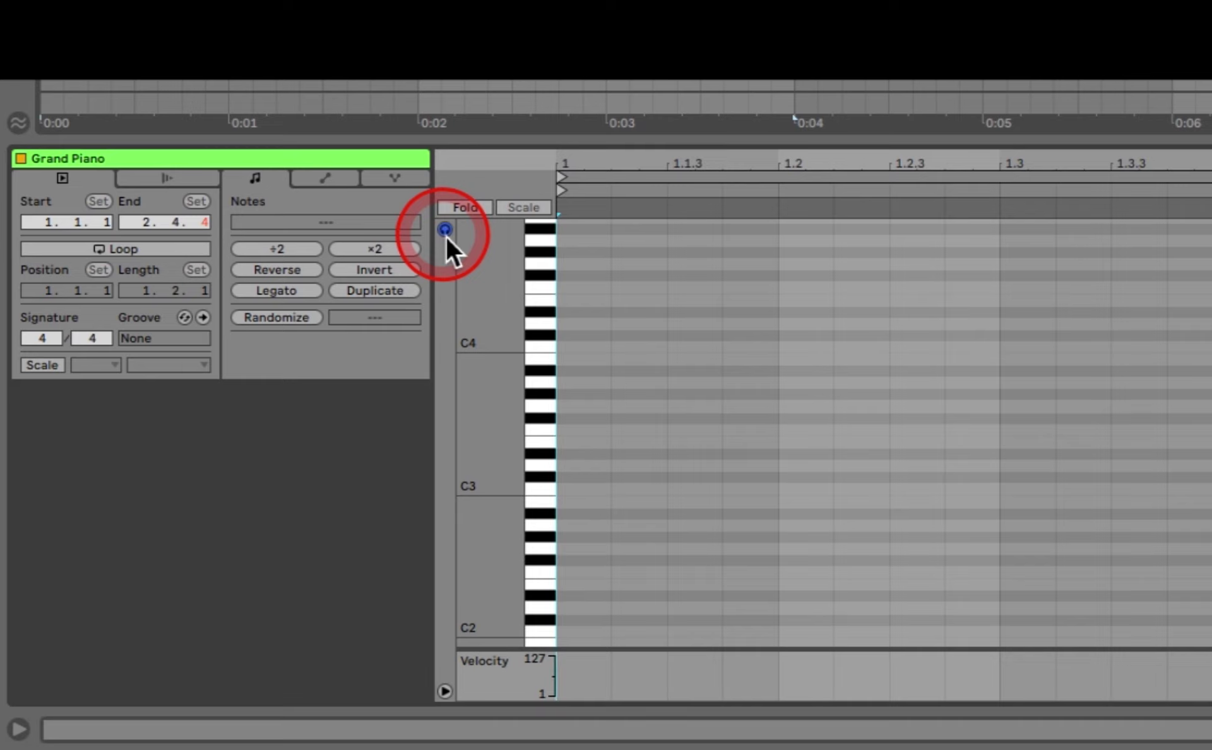
{"action": "left_click", "coordinate": [546, 347]}
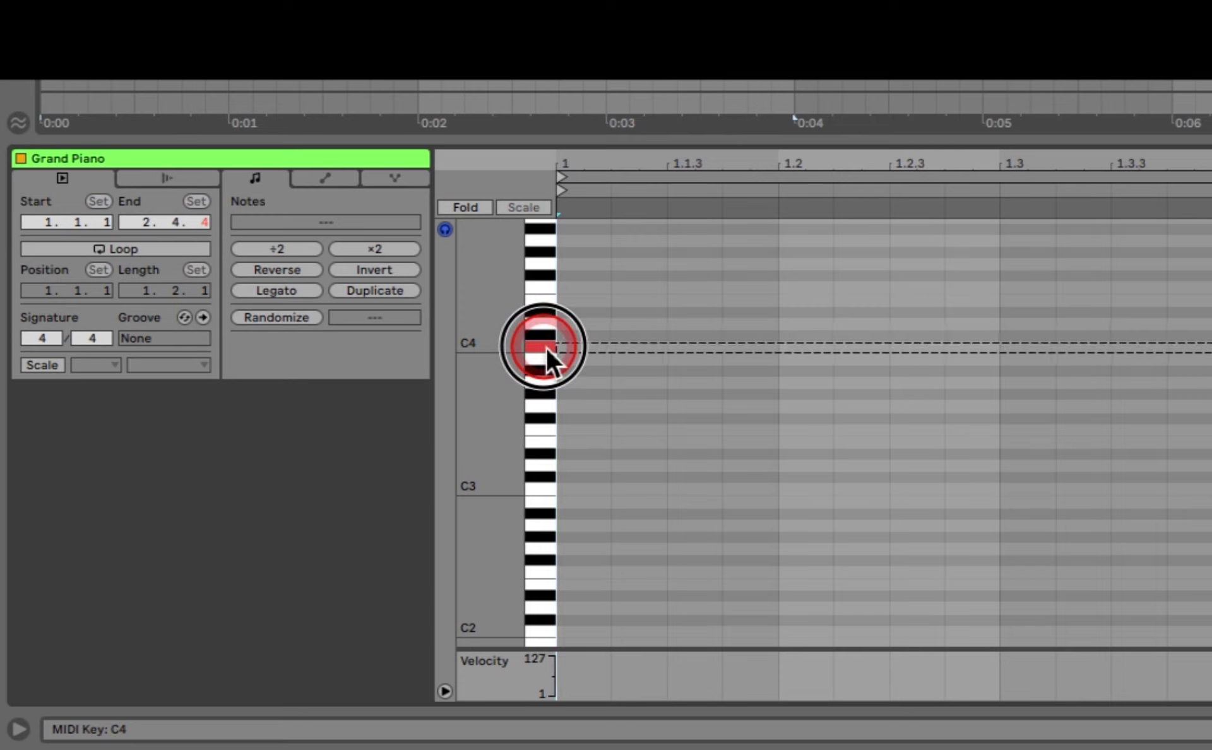
{"action": "left_click", "coordinate": [547, 346]}
{"action": "left_click", "coordinate": [546, 347]}
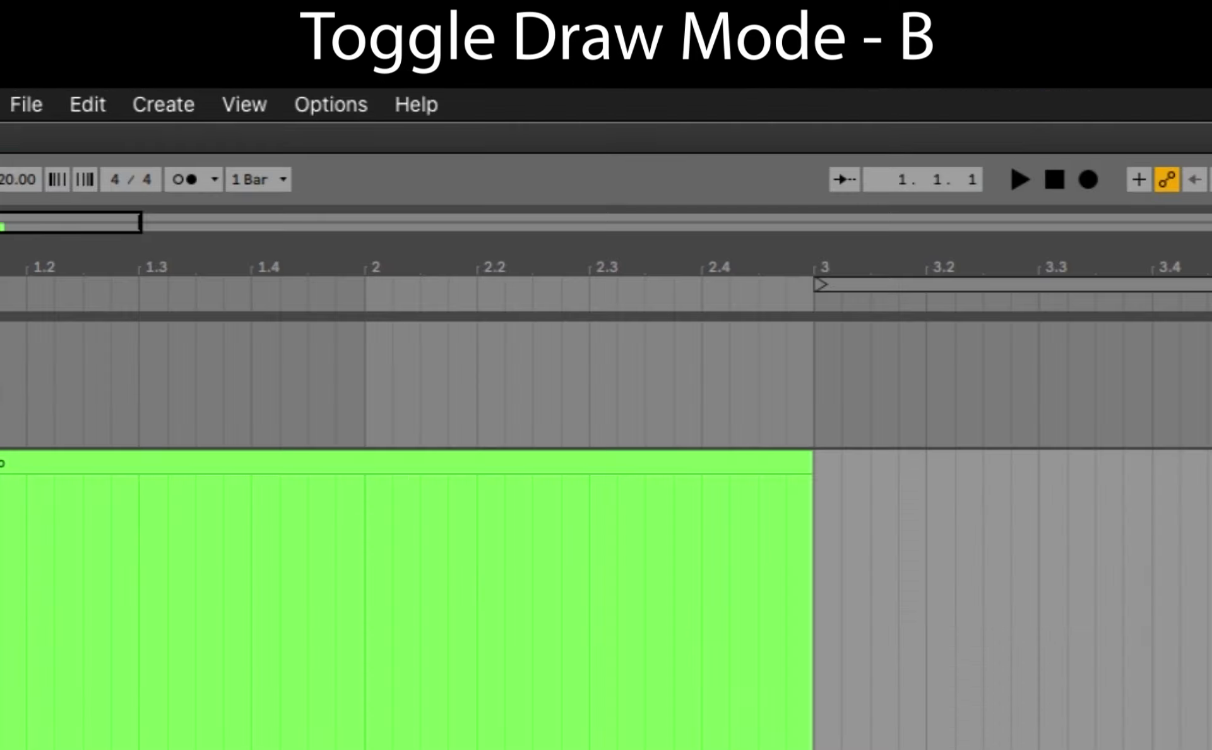
Step: Enable Draw Mode from the Options menu with the Grand Piano clip open
{"action": "left_click", "coordinate": [323, 106]}
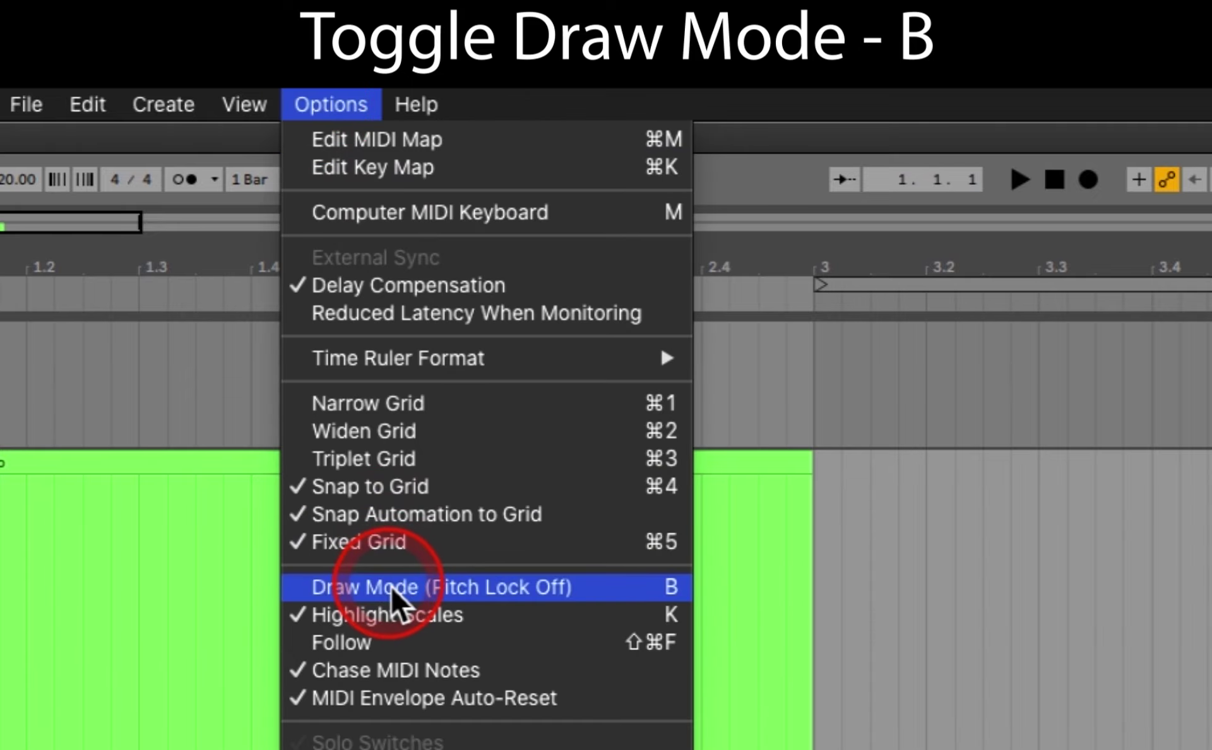
{"action": "left_click", "coordinate": [608, 588]}
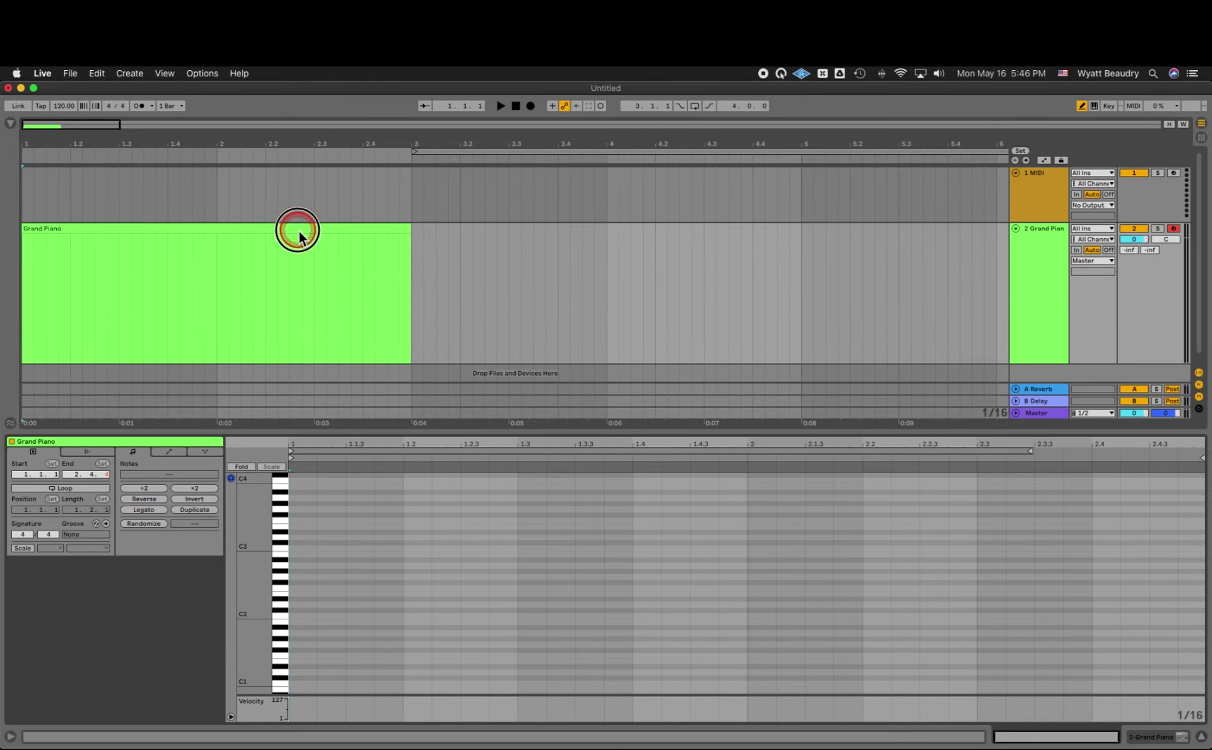
{"action": "left_click", "coordinate": [299, 238]}
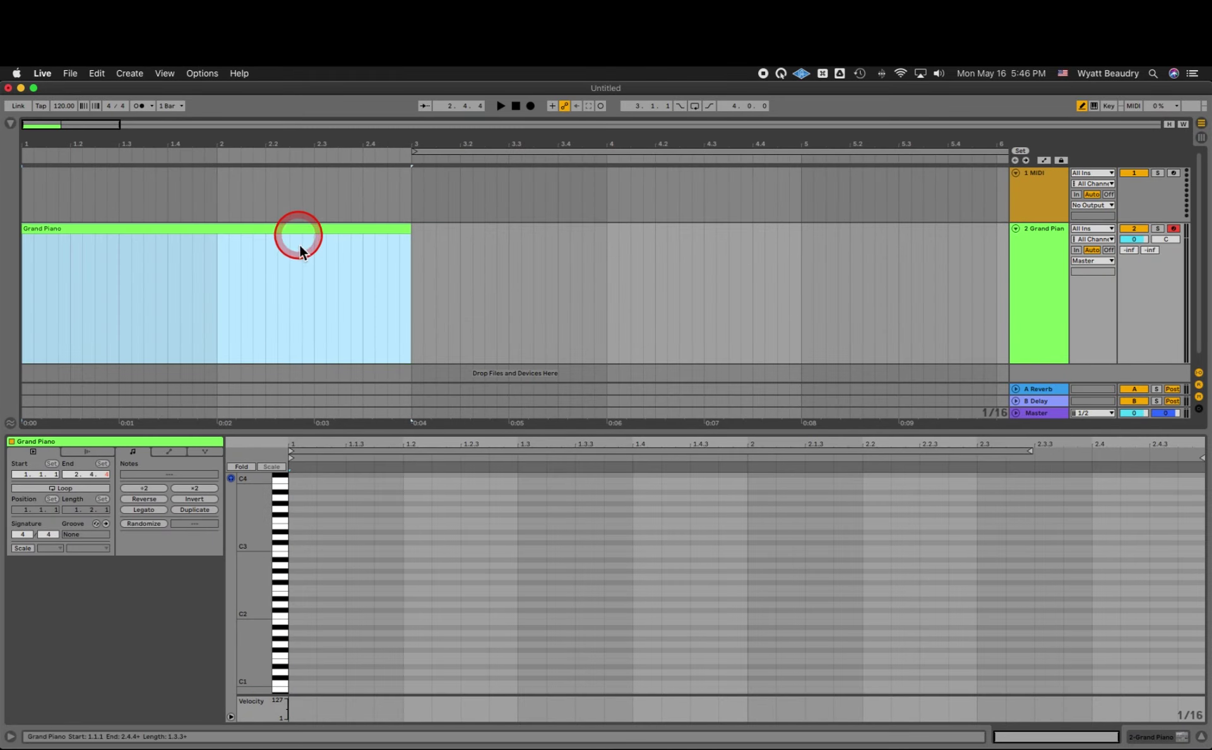
Step: Draw C3 and E3 at 1.1.1, D3 at 1.3, and E3 and G3 at 2.1.1
{"action": "left_click", "coordinate": [297, 548]}
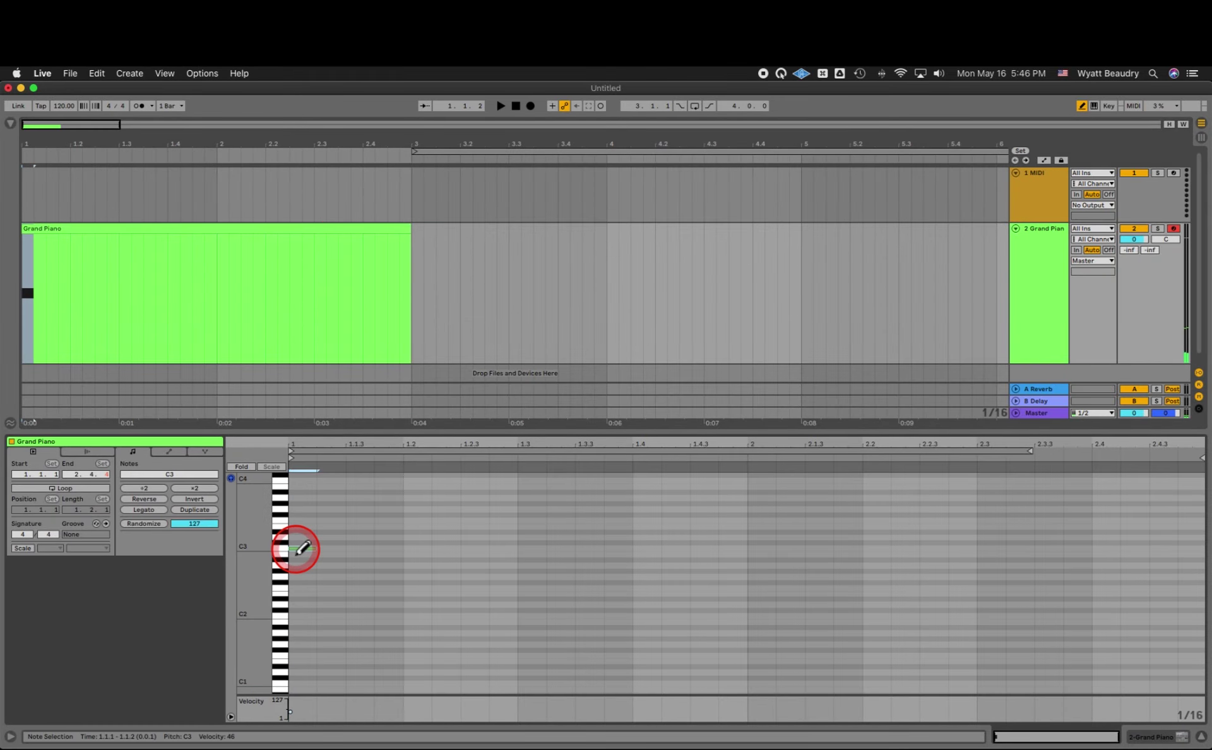
{"action": "left_click", "coordinate": [299, 526]}
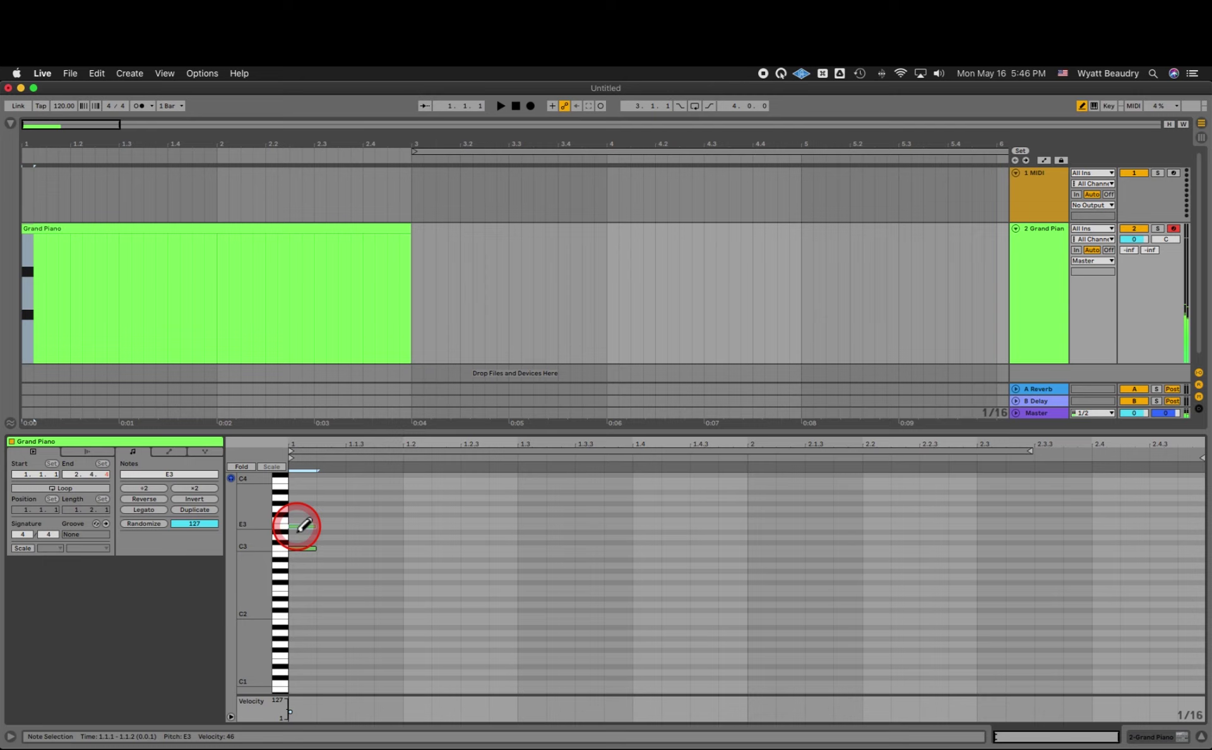
{"action": "left_click", "coordinate": [522, 537]}
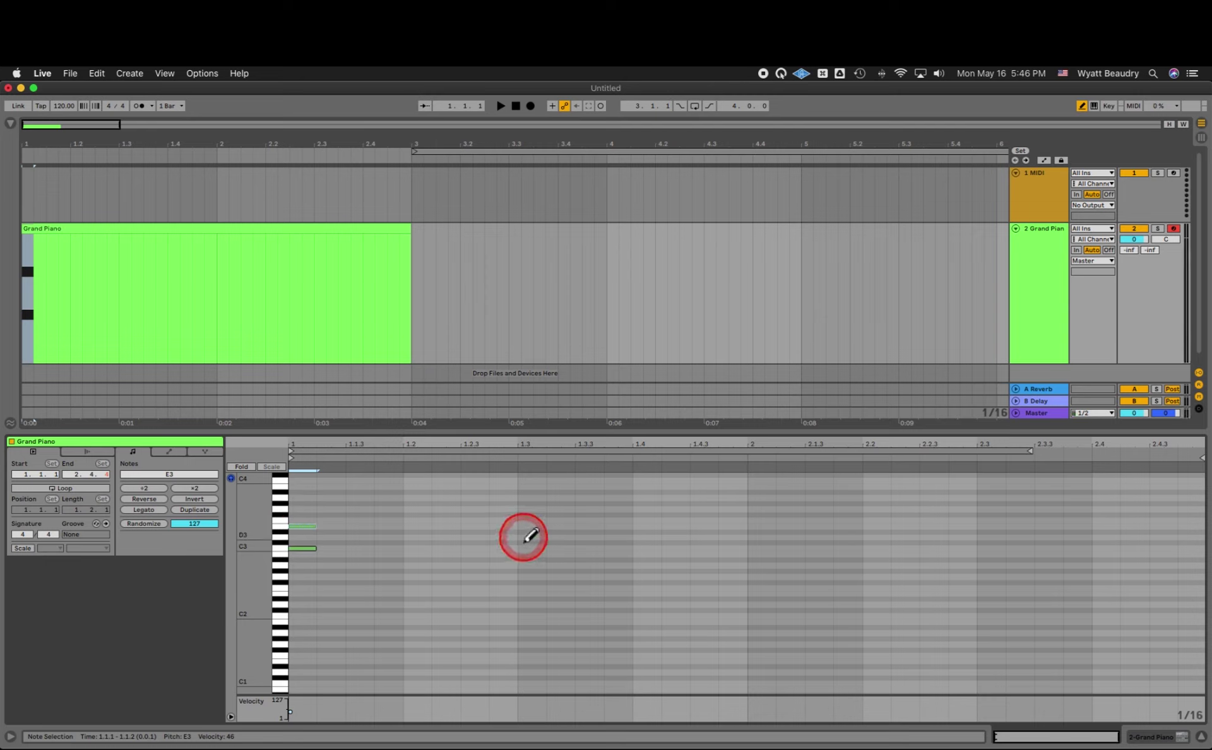
{"action": "left_click", "coordinate": [760, 526]}
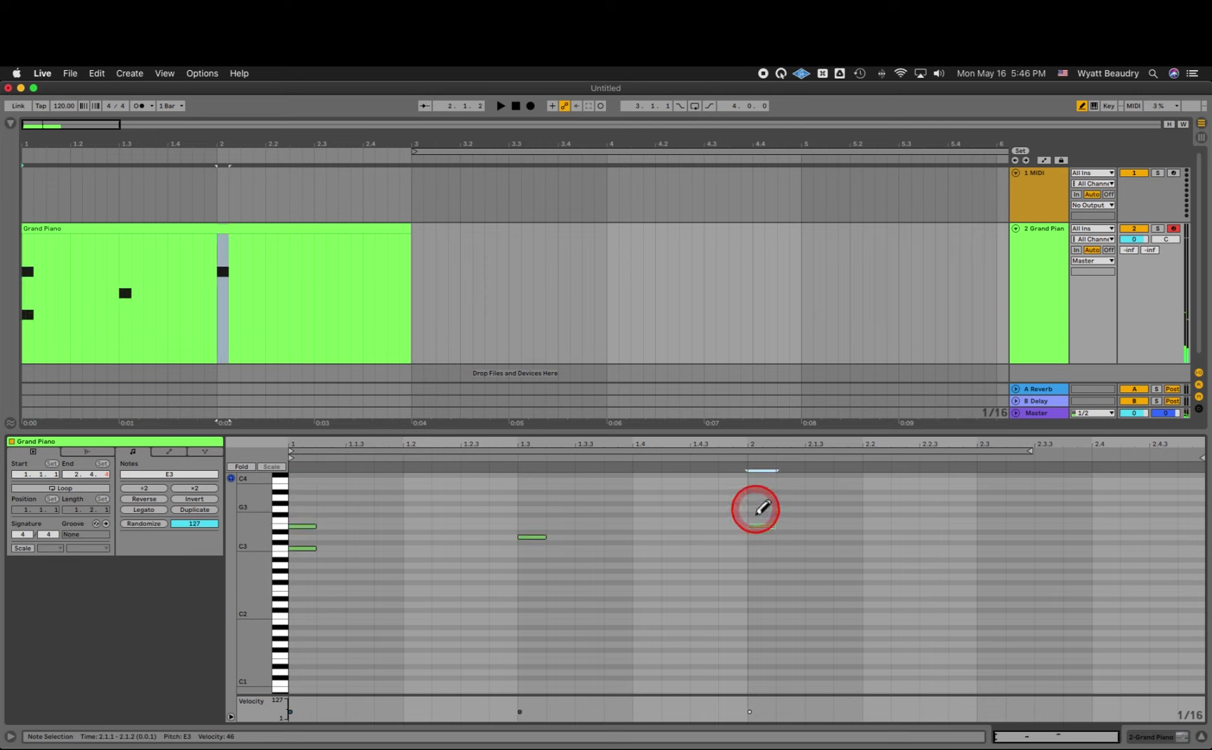
{"action": "left_click", "coordinate": [759, 509]}
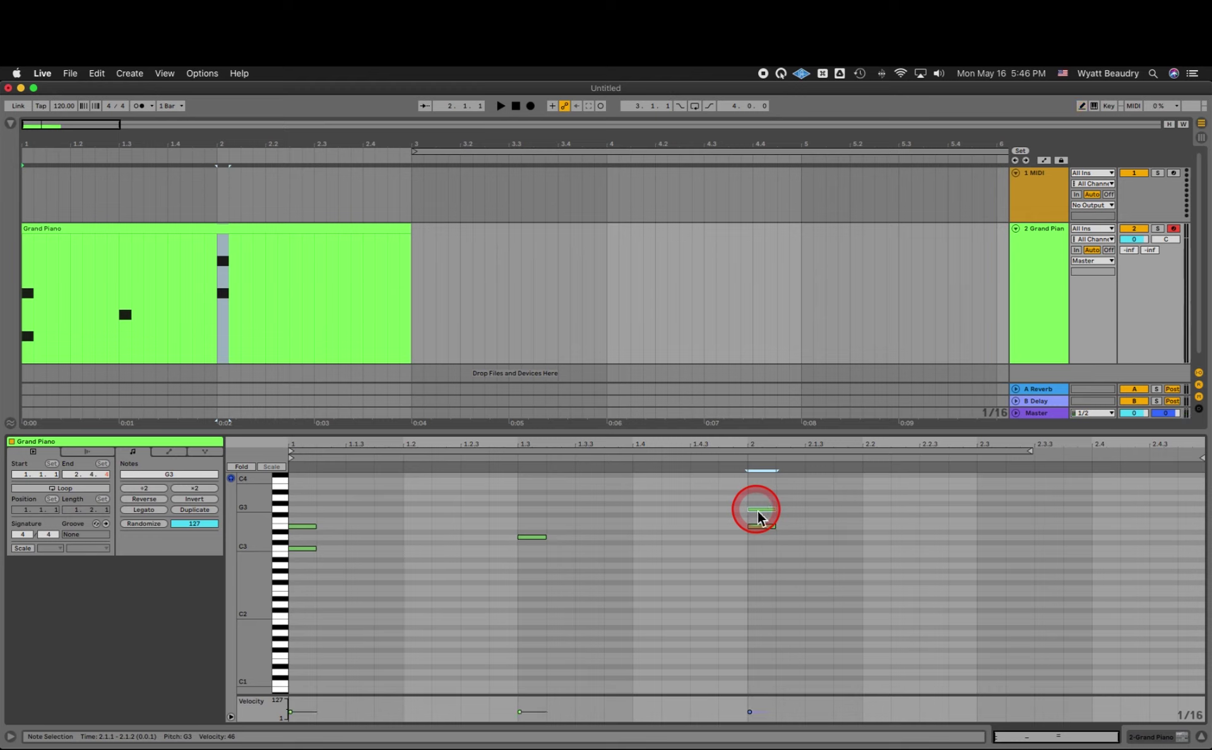
Step: Exit Draw Mode and lengthen all the drawn notes together
{"action": "key", "text": "b"}
{"action": "mouse_move", "coordinate": [817, 603]}
{"action": "left_mouse_down"}
{"action": "mouse_move", "coordinate": [294, 493]}
{"action": "mouse_move", "coordinate": [314, 525]}
{"action": "mouse_move", "coordinate": [476, 522]}
{"action": "left_mouse_up"}
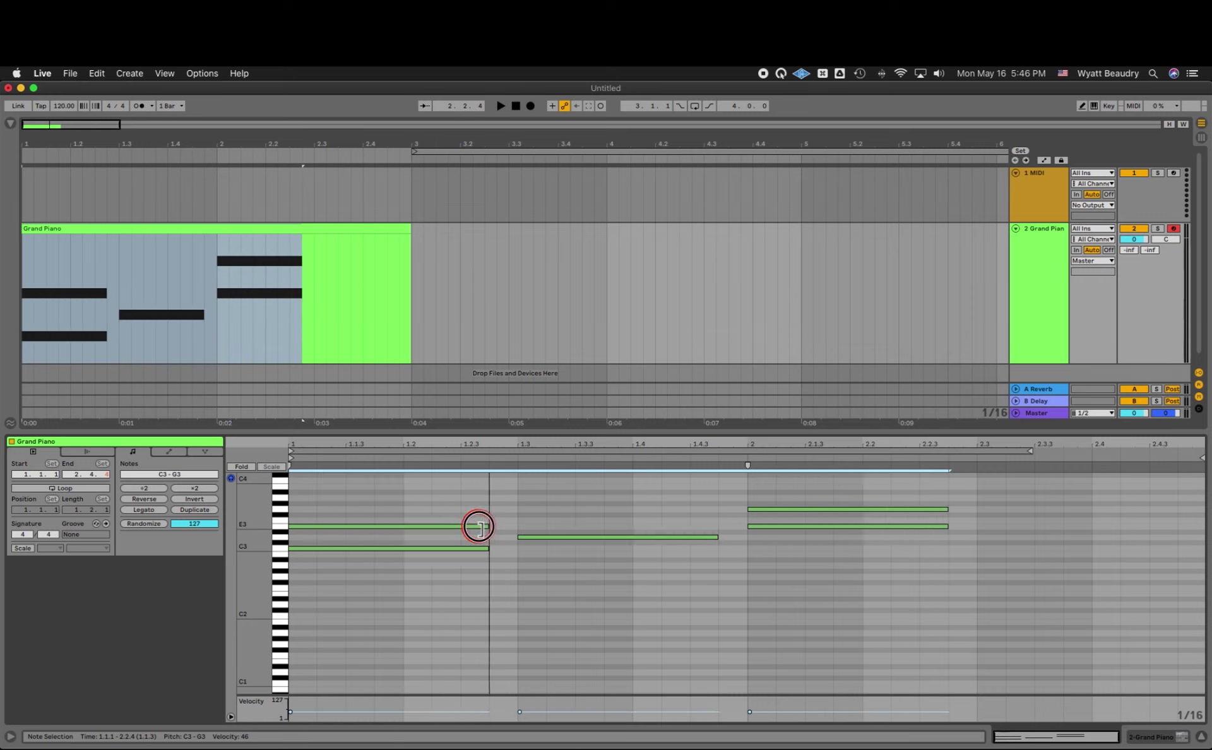
{"action": "left_click", "coordinate": [471, 509]}
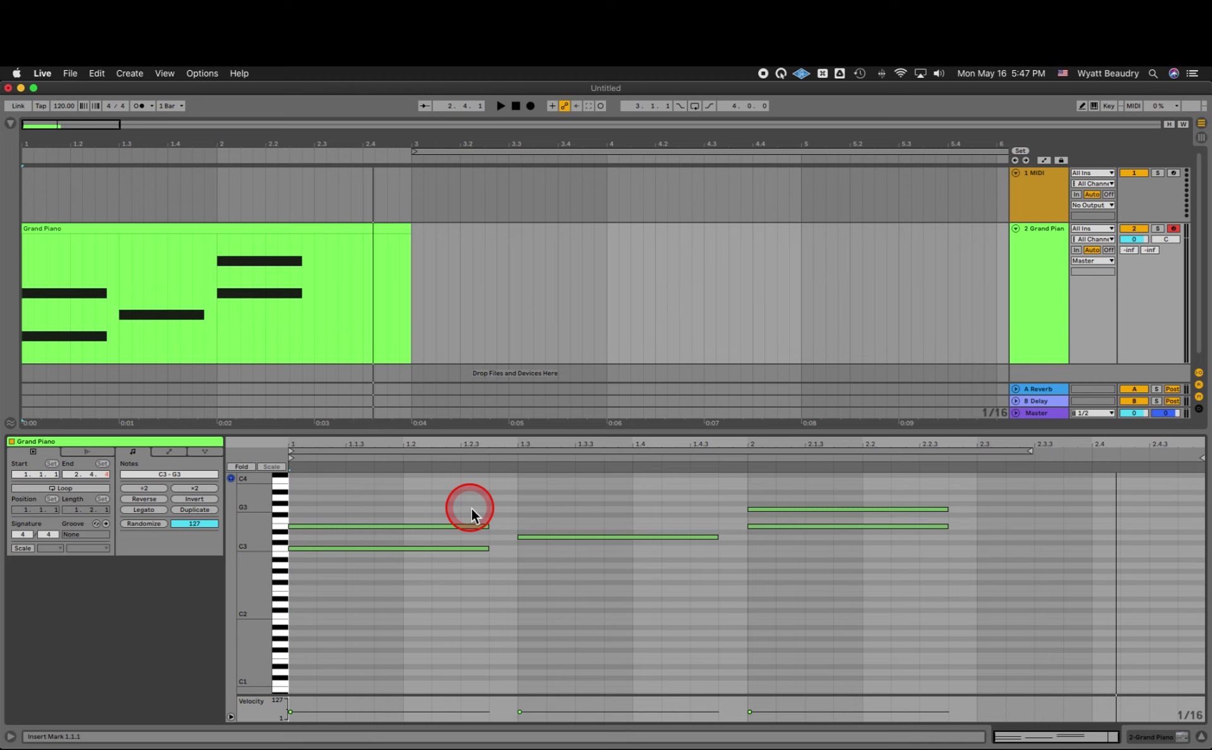
Step: Copy the D3 note up to F3, then play the clip
{"action": "left_click", "coordinate": [616, 536]}
{"action": "left_click_drag", "start_coordinate": [618, 537], "coordinate": [617, 520]}
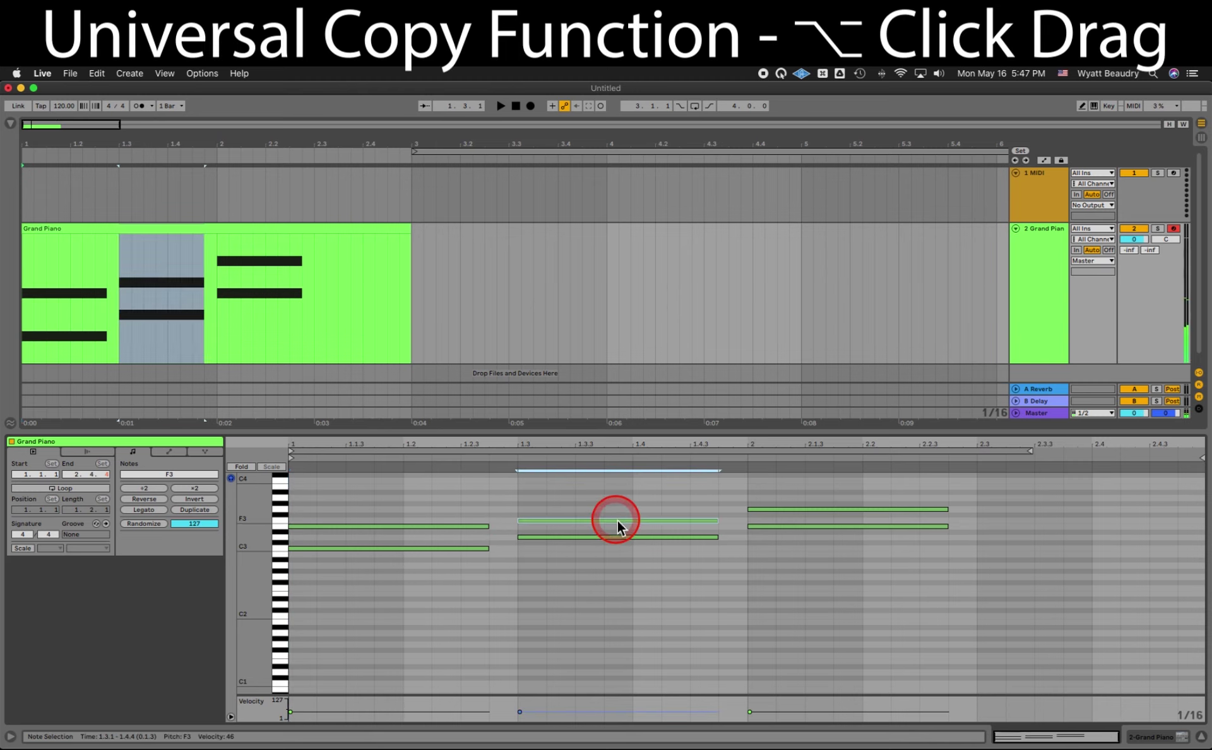
{"action": "left_click", "coordinate": [483, 493]}
{"action": "key", "text": "space"}
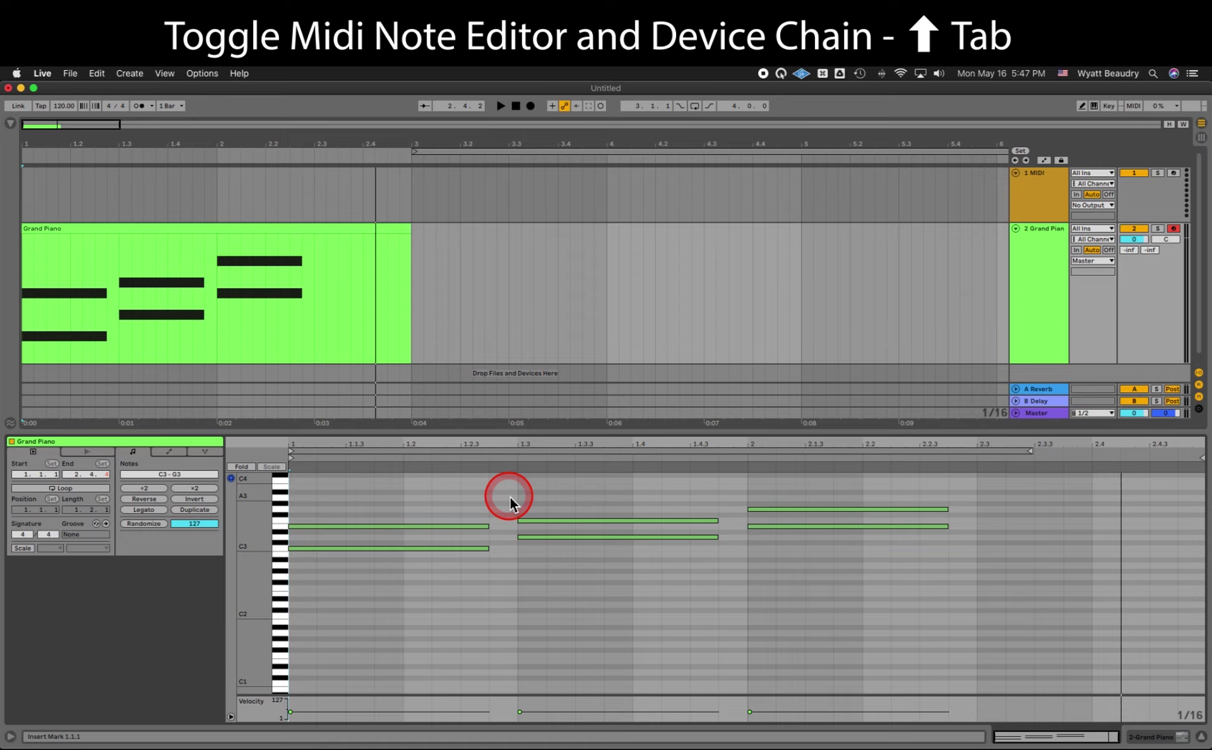
Step: Replace the Grand Piano instrument with the E-Piano Straight.adg preset on track 2
{"action": "key", "text": "shift+Tab"}
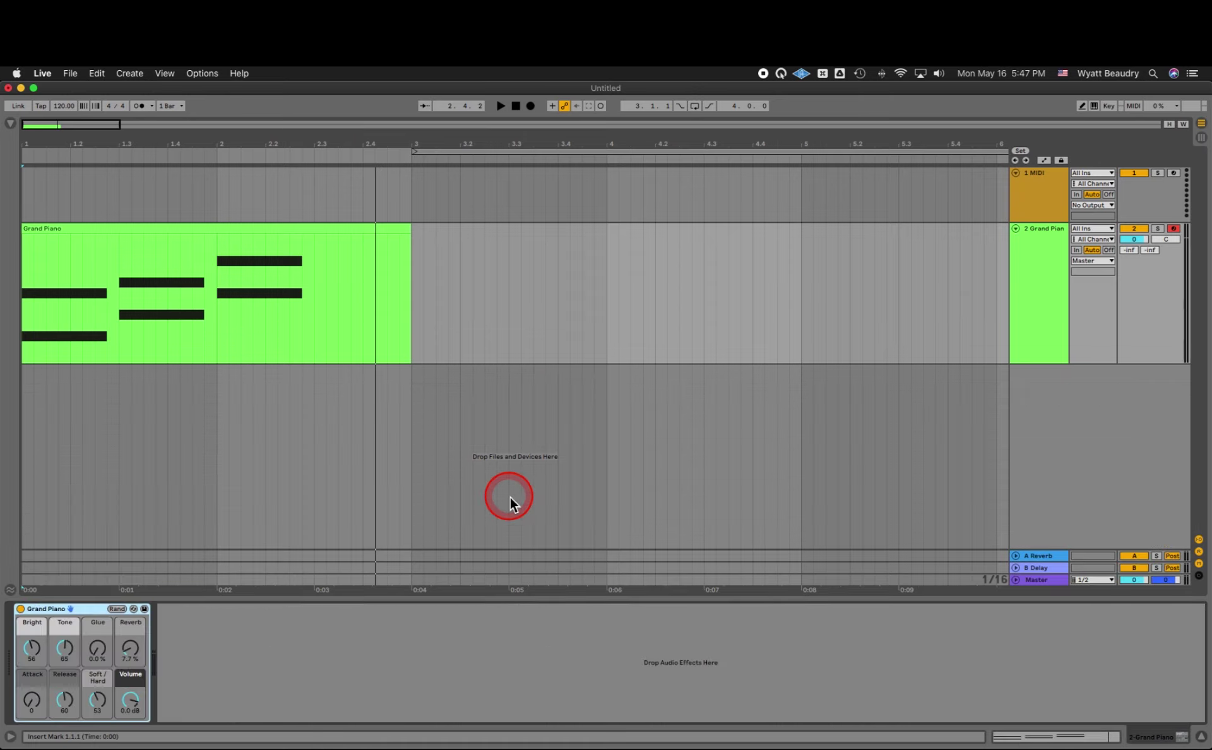
{"action": "key", "text": "super+alt+b"}
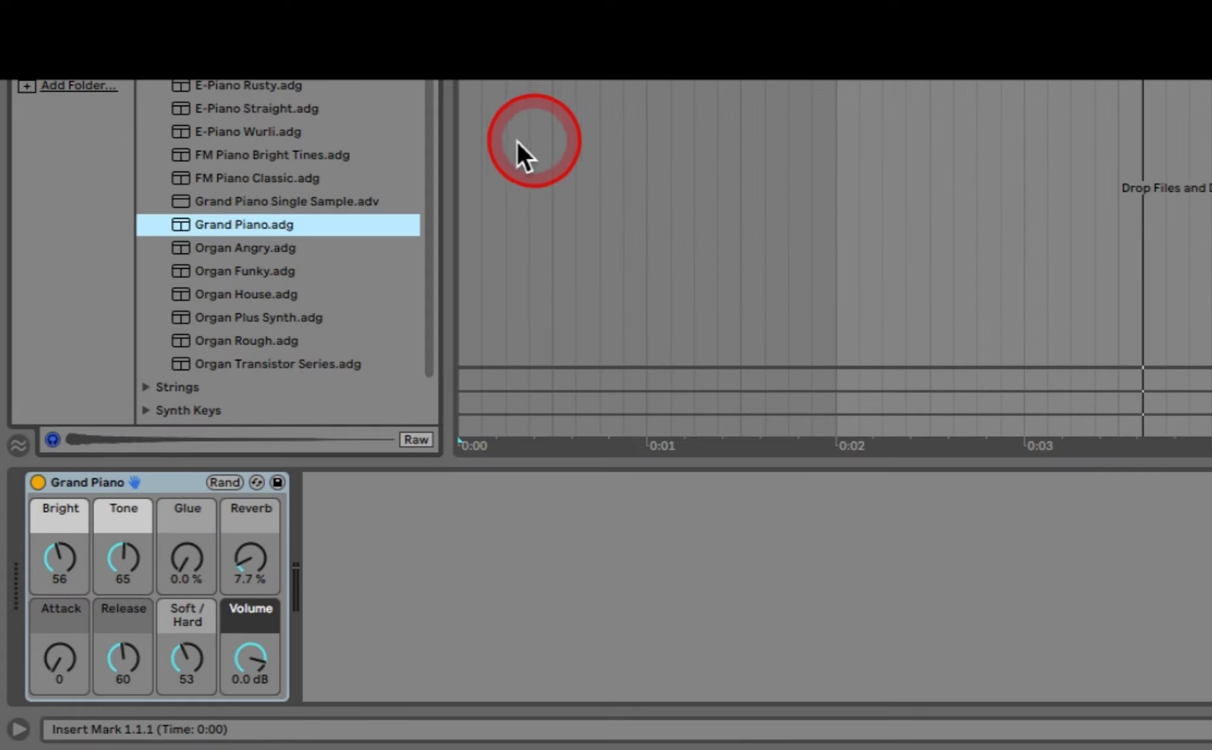
{"action": "left_click", "coordinate": [236, 112]}
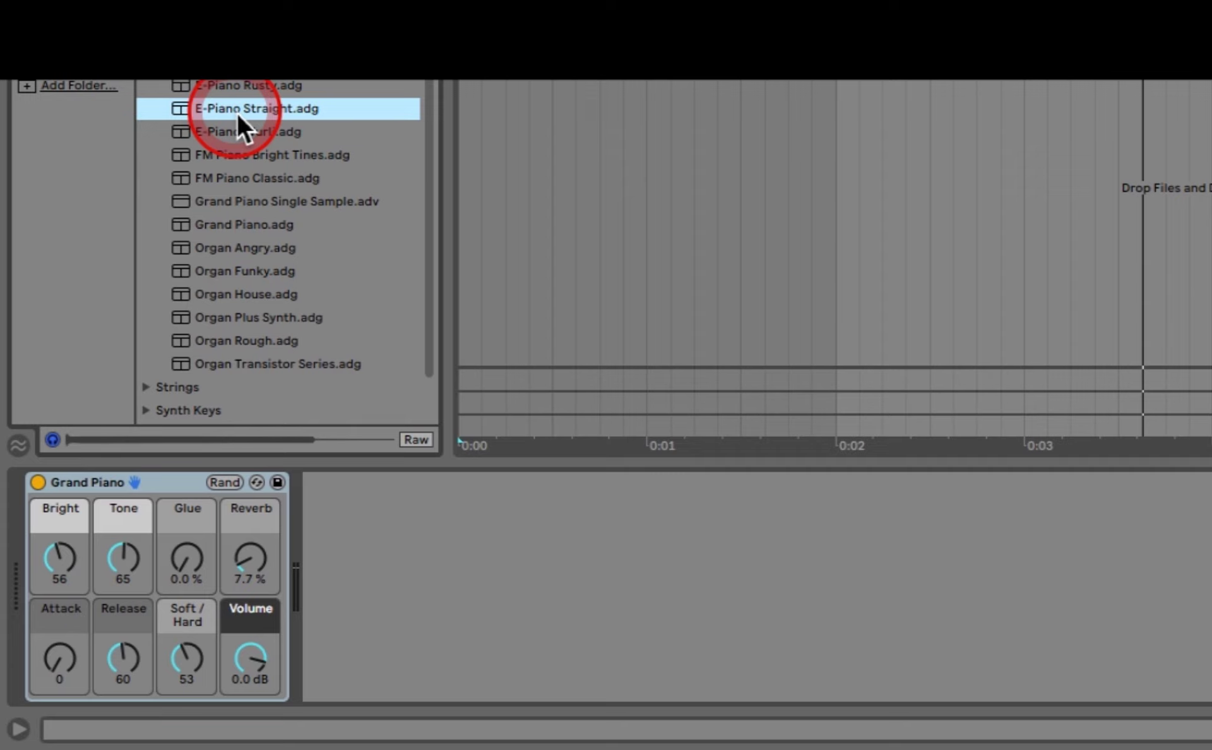
{"action": "left_click", "coordinate": [179, 110]}
{"action": "left_click_drag", "start_coordinate": [179, 110], "coordinate": [153, 481]}
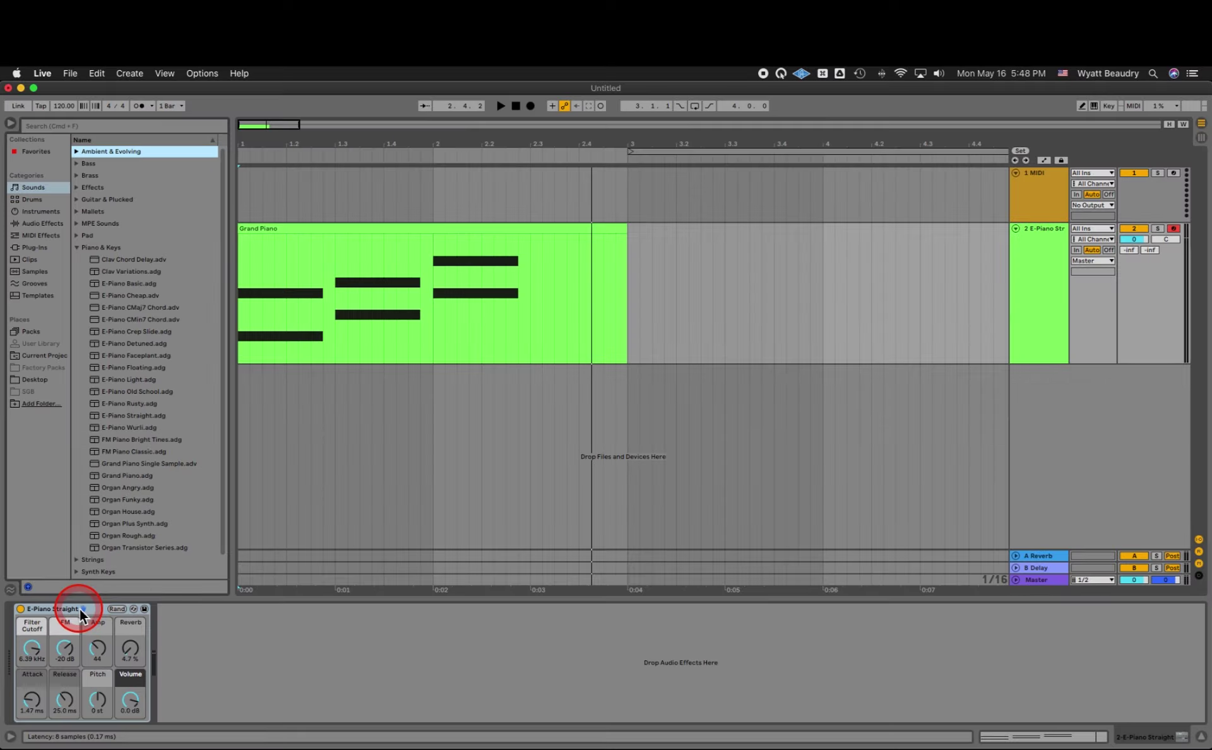
Step: Play the clip from the beginning of the song with the new instrument
{"action": "left_click", "coordinate": [656, 323]}
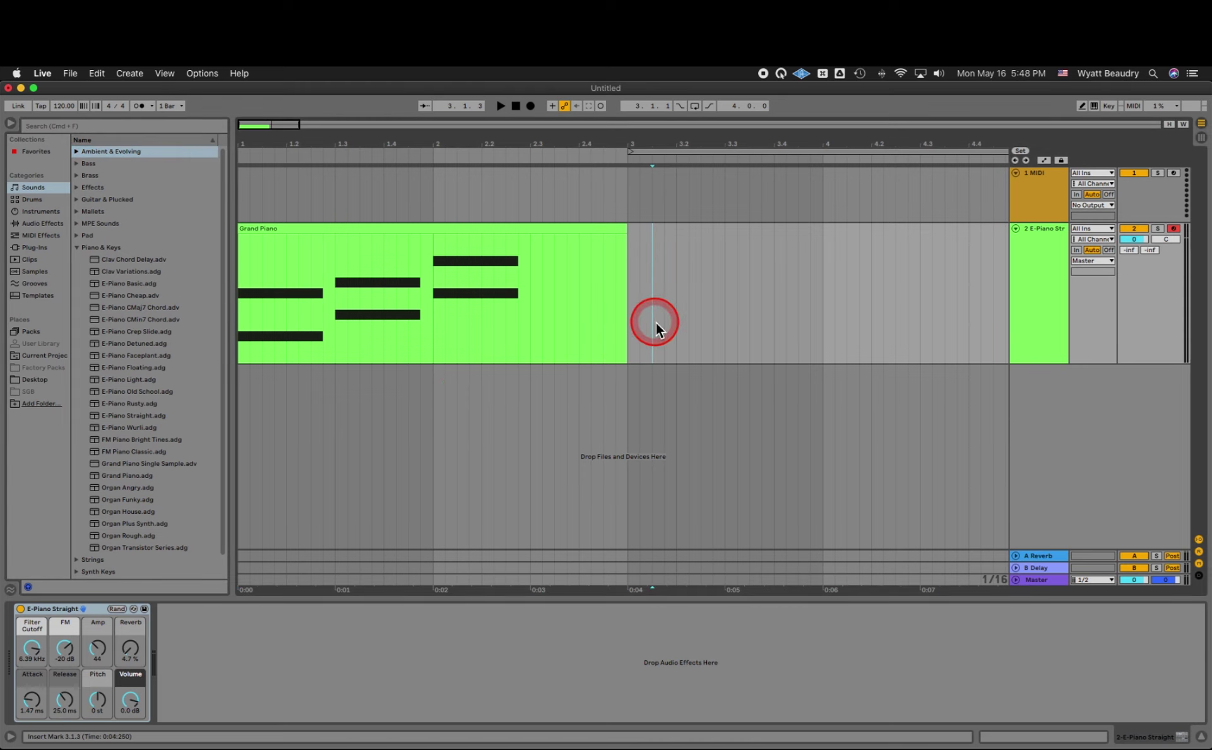
{"action": "key", "text": "Home"}
{"action": "key", "text": "space"}
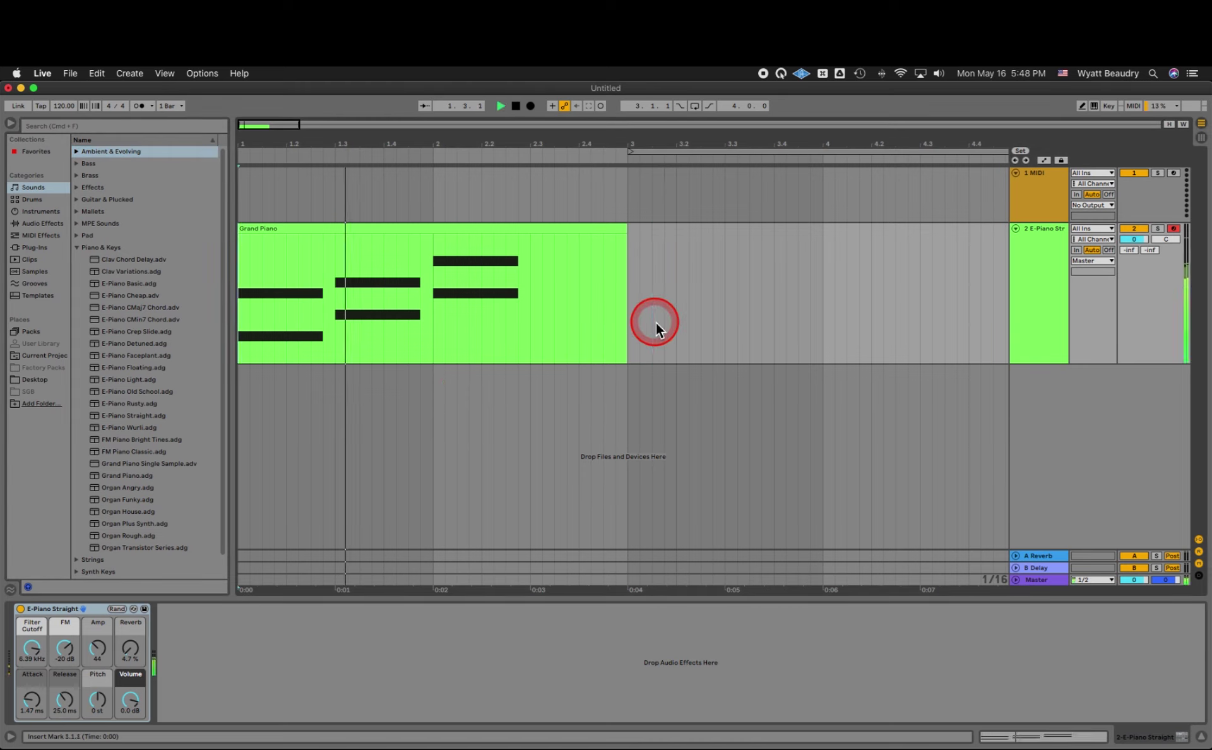